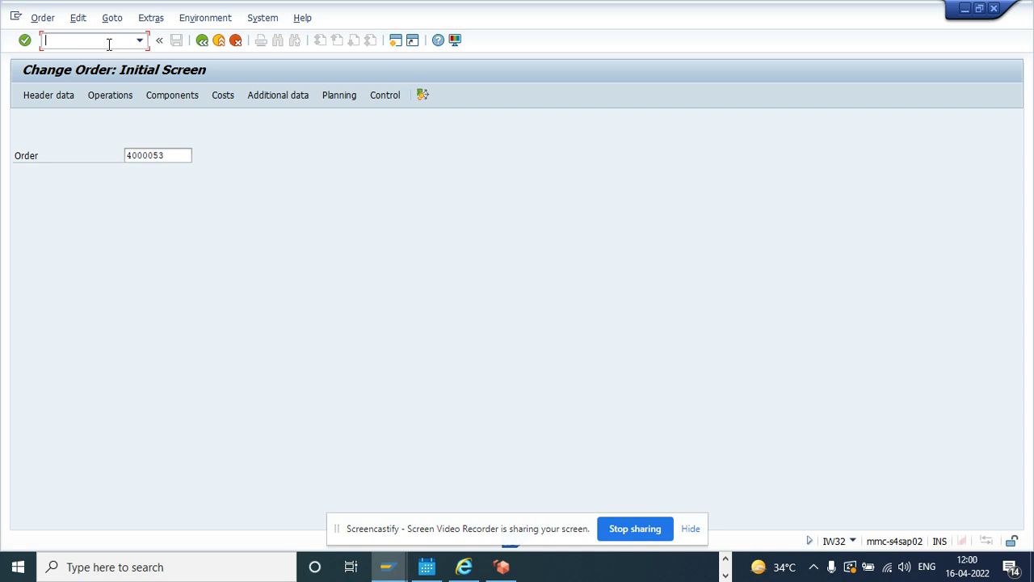
Display the maintenance order already proposed on the initial screen, using transaction IW33.
{"action": "type", "text": "/niw33"}
{"action": "key", "text": "Return"}
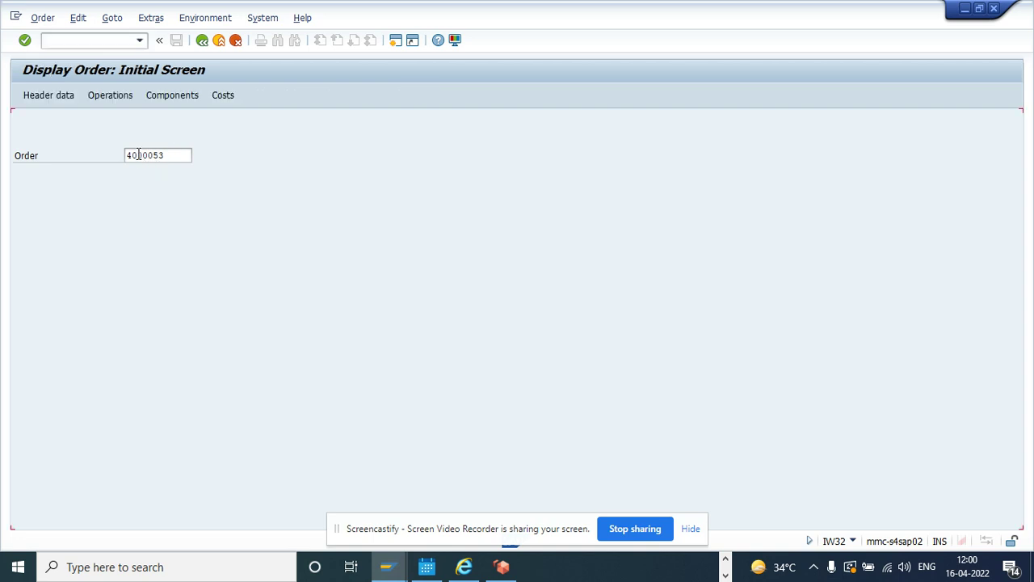
{"action": "left_click", "coordinate": [167, 155]}
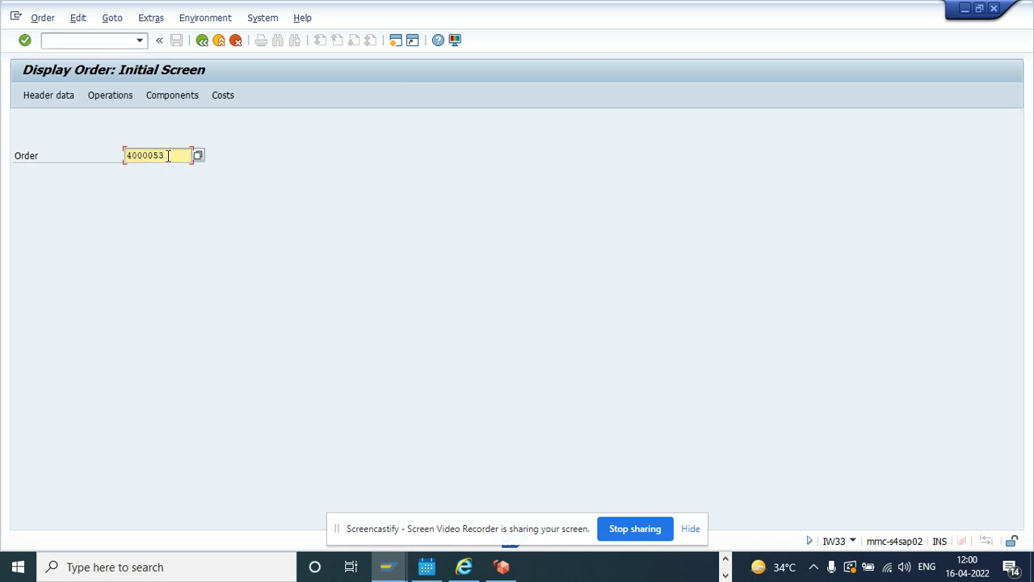
{"action": "key", "text": "Return"}
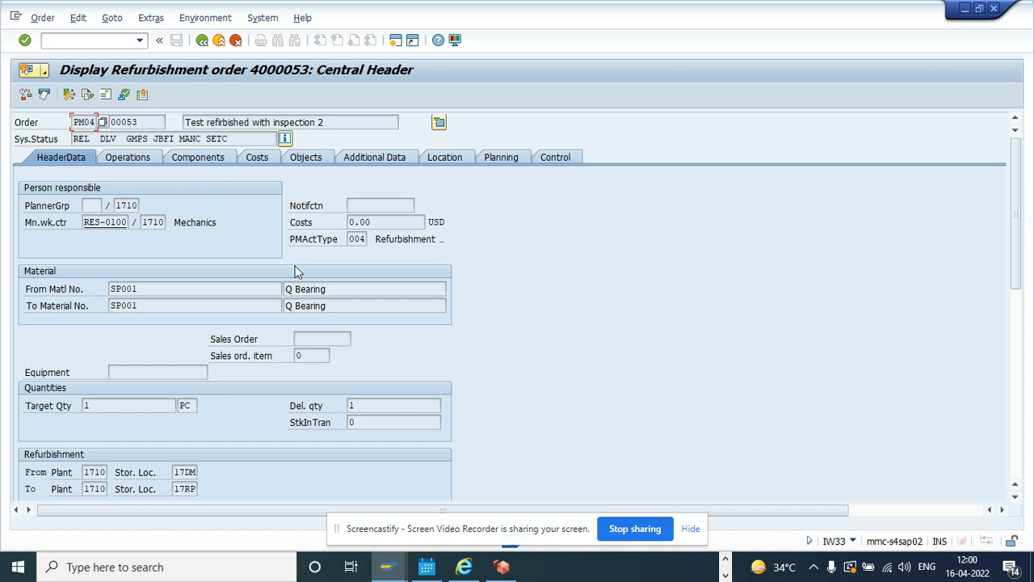
Switch to the Table AUFK Display session, restart transaction SE16 and open the selection screen for table AUFK.
{"action": "mouse_move", "coordinate": [387, 577]}
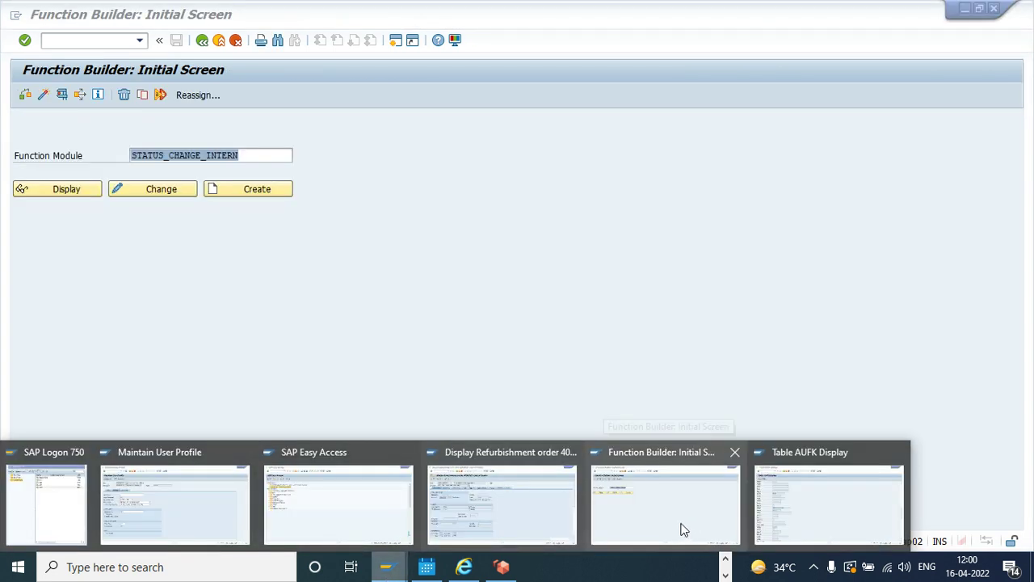
{"action": "left_click", "coordinate": [778, 520]}
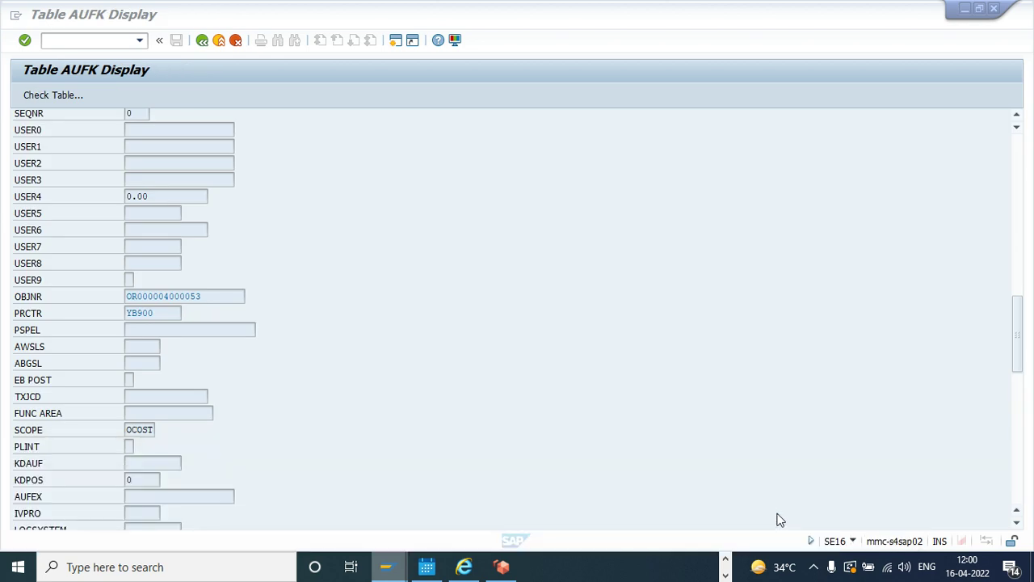
{"action": "left_click", "coordinate": [101, 47]}
{"action": "type", "text": "/nse"}
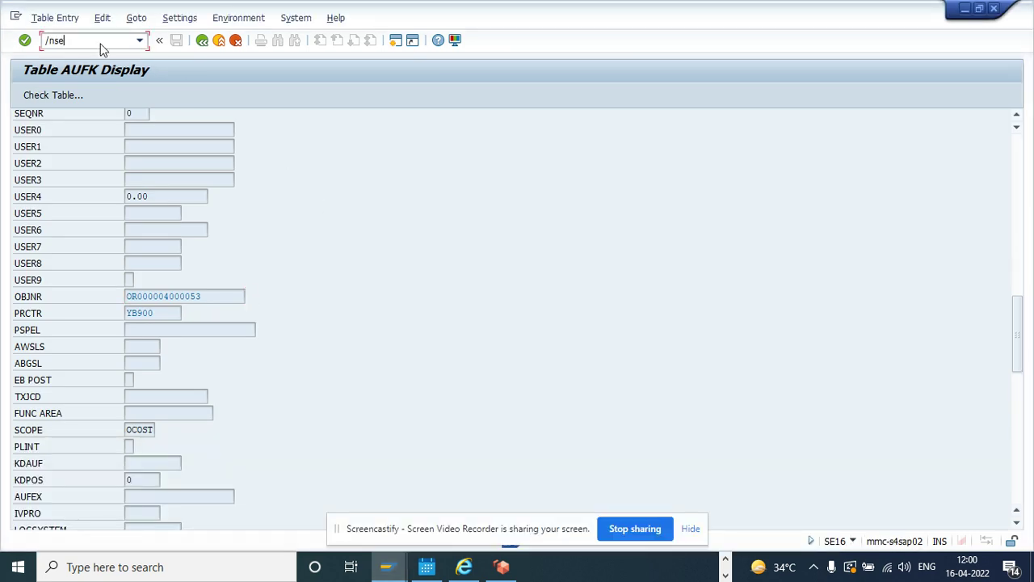
{"action": "type", "text": "16"}
{"action": "key", "text": "Return"}
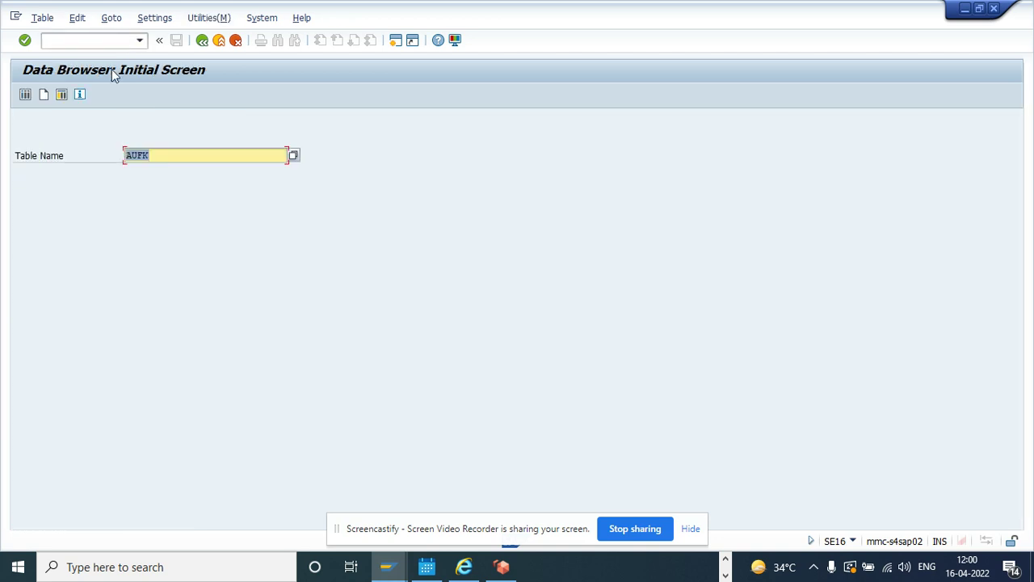
{"action": "left_click", "coordinate": [158, 155]}
{"action": "key", "text": "Return"}
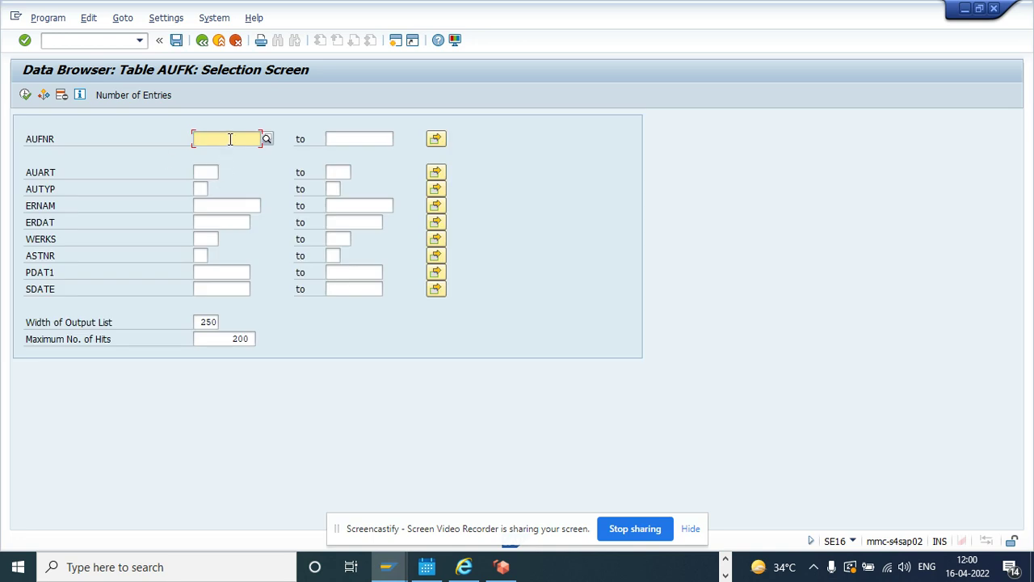
Query table AUFK by the refurbishment order's number in AUFNR and open the matching record's detail view.
{"action": "left_click", "coordinate": [230, 139]}
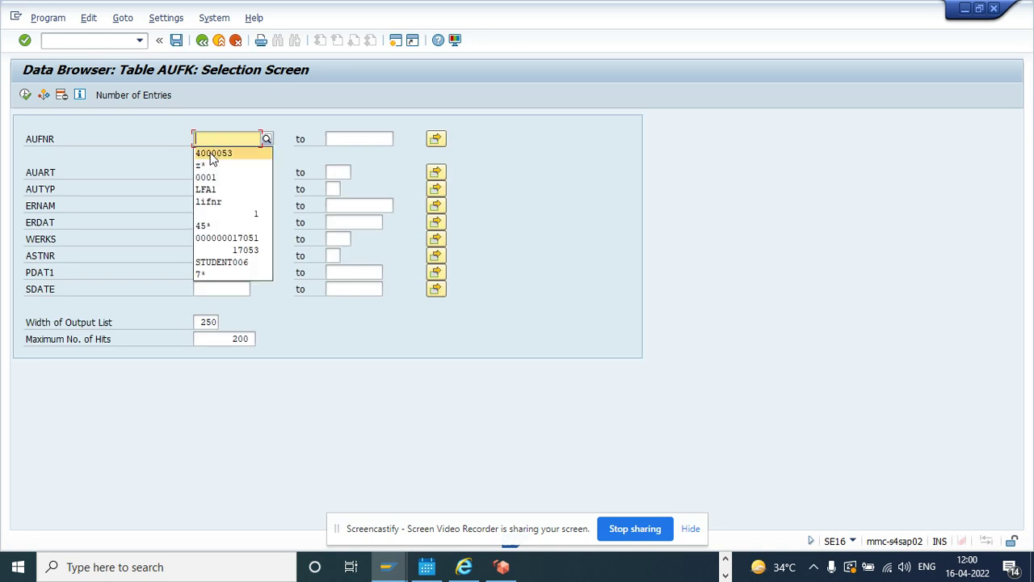
{"action": "left_click", "coordinate": [213, 158]}
{"action": "left_click", "coordinate": [25, 94]}
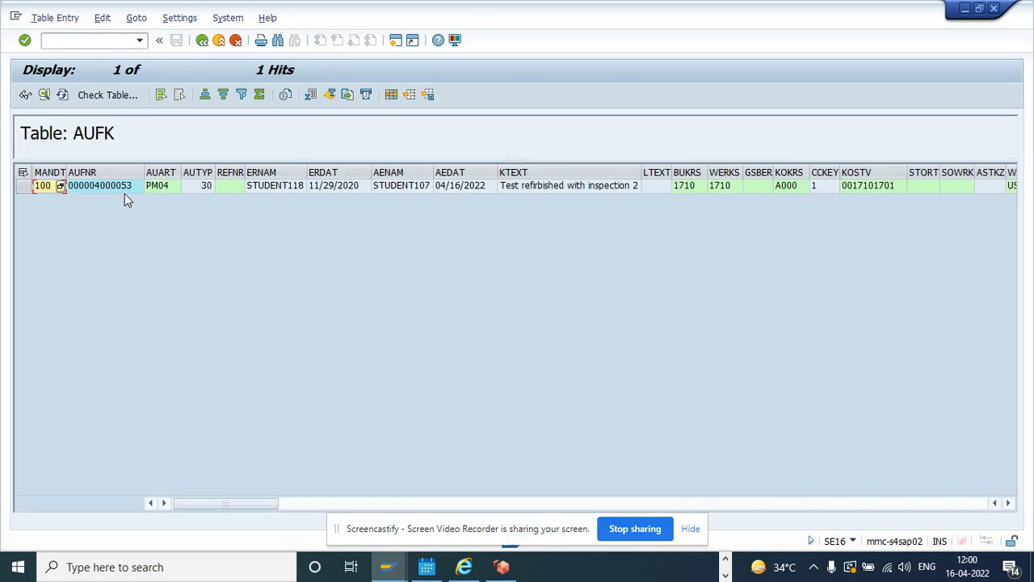
{"action": "left_click", "coordinate": [23, 186]}
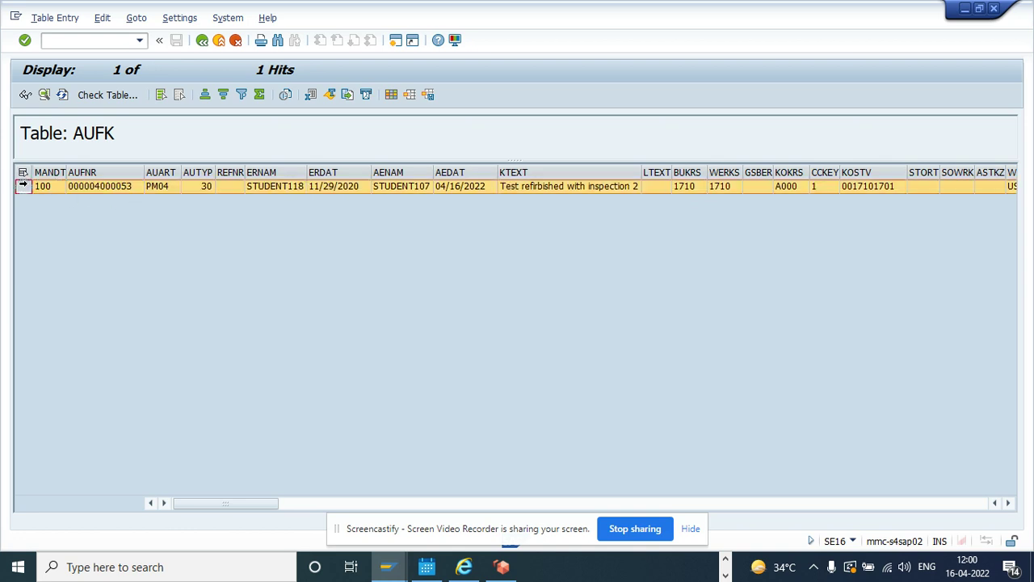
{"action": "left_click", "coordinate": [42, 96]}
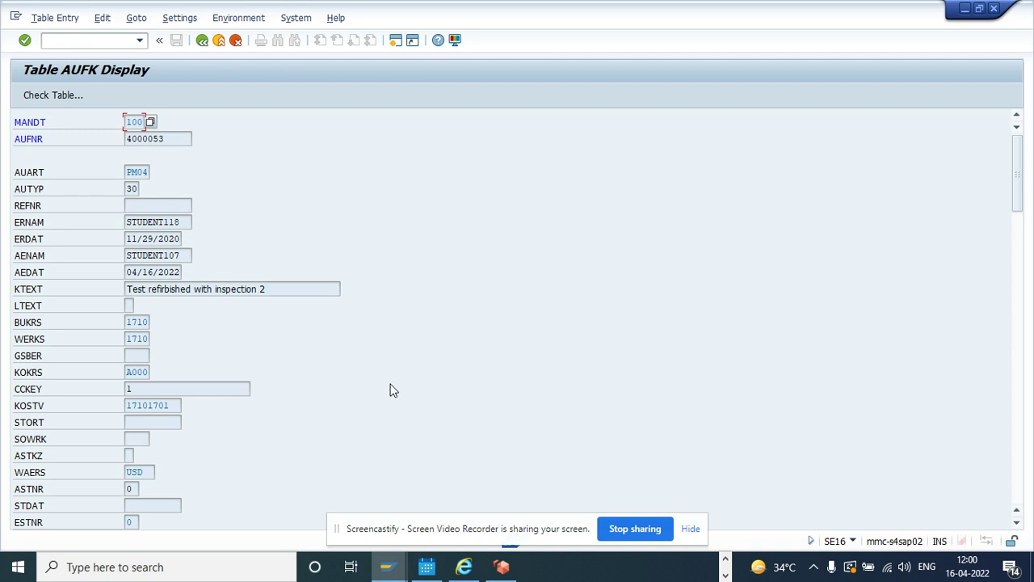
Locate the OBJNR field in the order's AUFK record and copy its value.
{"action": "left_click", "coordinate": [1017, 522]}
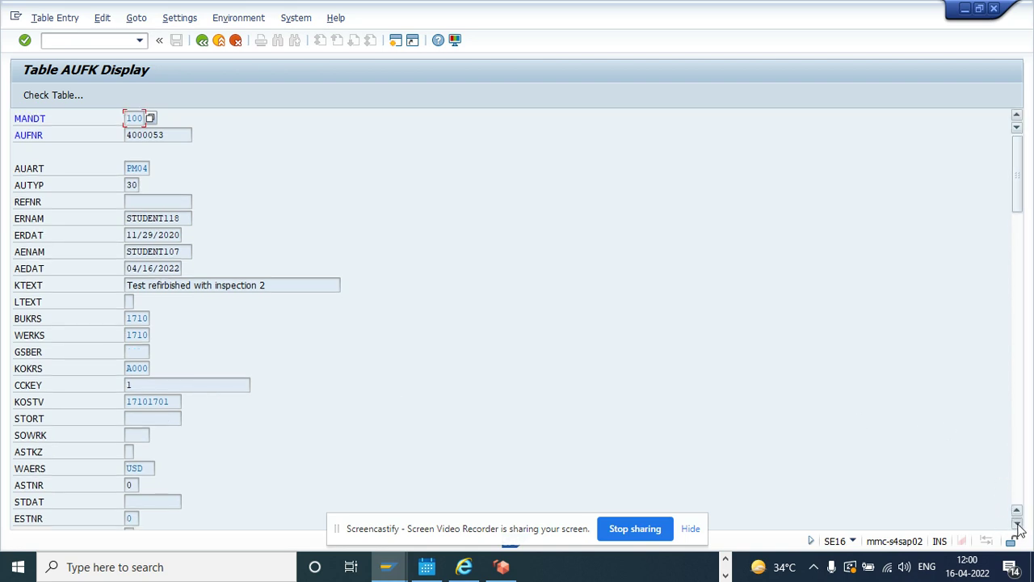
{"action": "left_click", "coordinate": [1016, 522]}
{"action": "left_click", "coordinate": [1017, 522]}
{"action": "left_click", "coordinate": [1017, 522]}
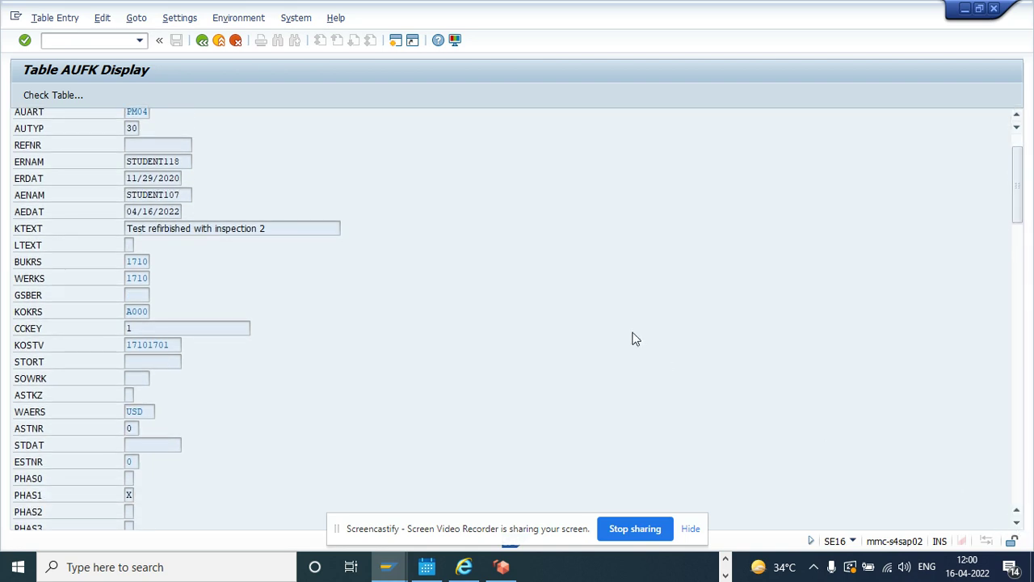
{"action": "scroll", "coordinate": [636, 339], "scroll_direction": "down", "scroll_amount": 5}
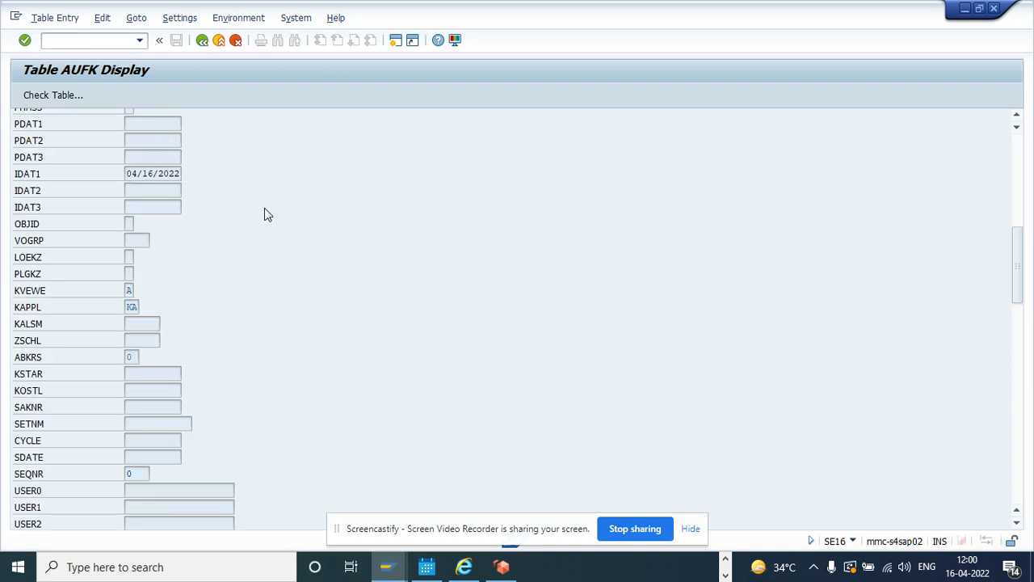
{"action": "scroll", "coordinate": [224, 196], "scroll_direction": "up", "scroll_amount": 8}
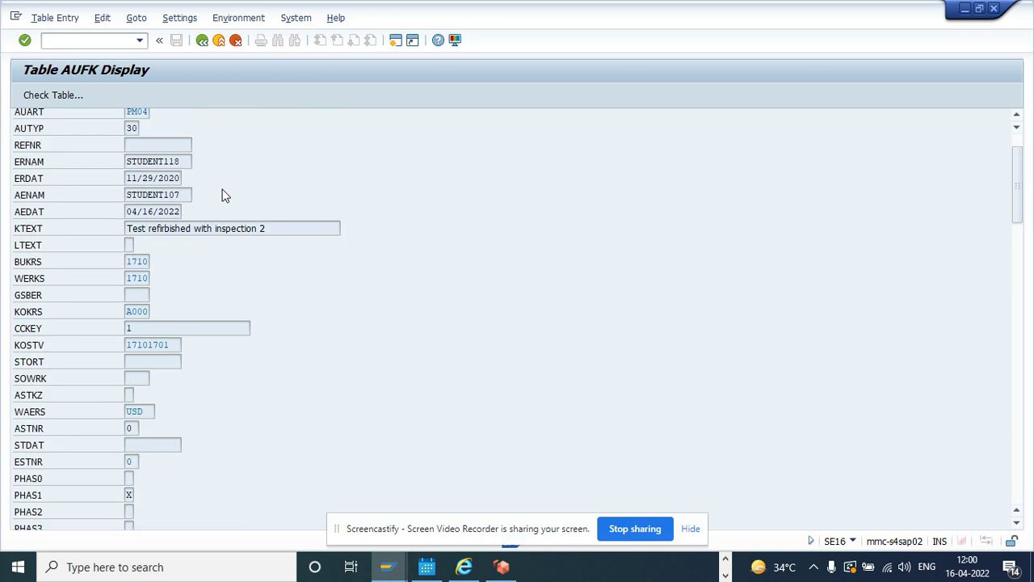
{"action": "scroll", "coordinate": [224, 195], "scroll_direction": "down", "scroll_amount": 15}
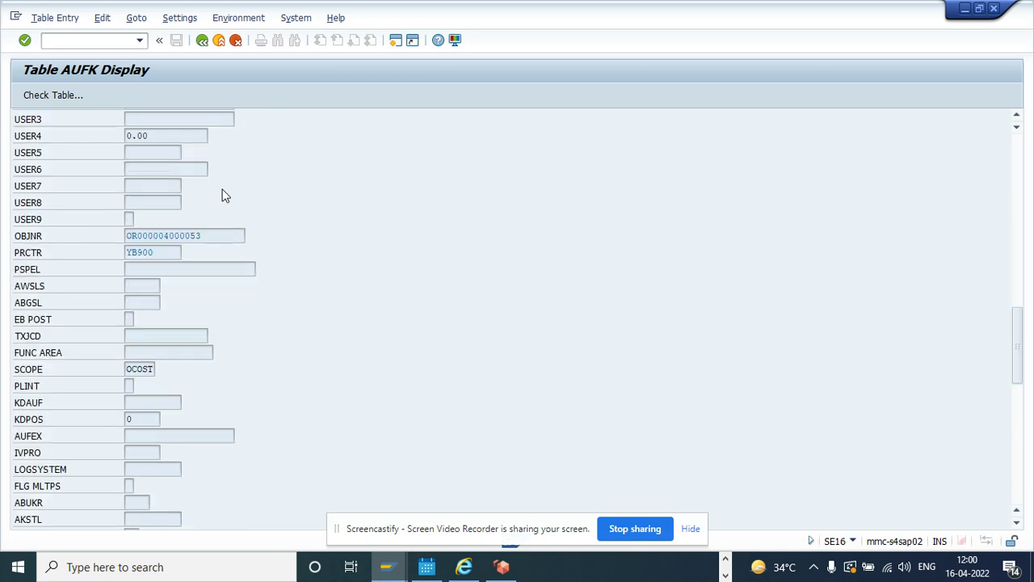
{"action": "left_click", "coordinate": [210, 234]}
{"action": "left_click_drag", "start_coordinate": [210, 234], "coordinate": [110, 239]}
{"action": "key", "text": "ctrl+c"}
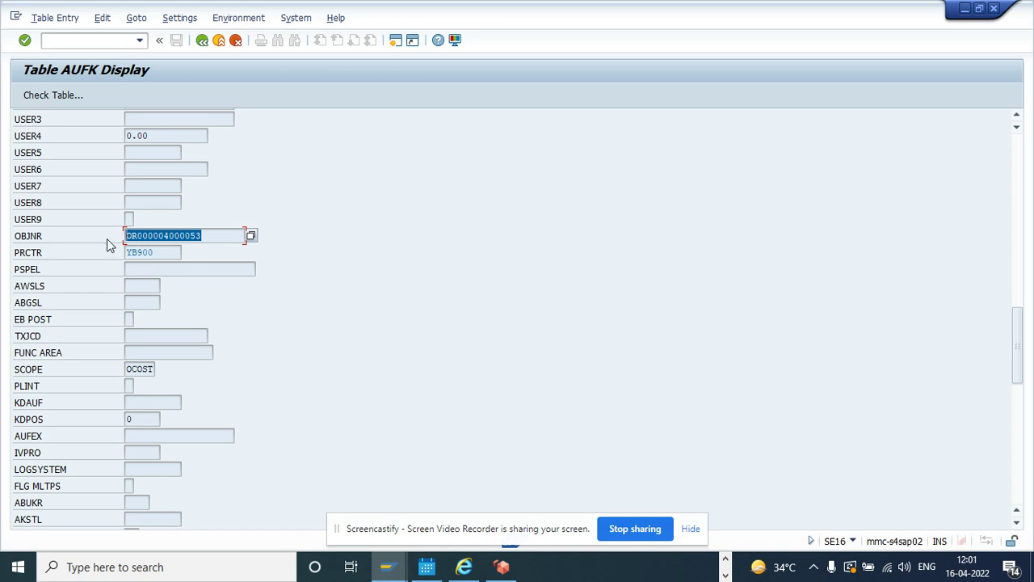
{"action": "left_click", "coordinate": [107, 239]}
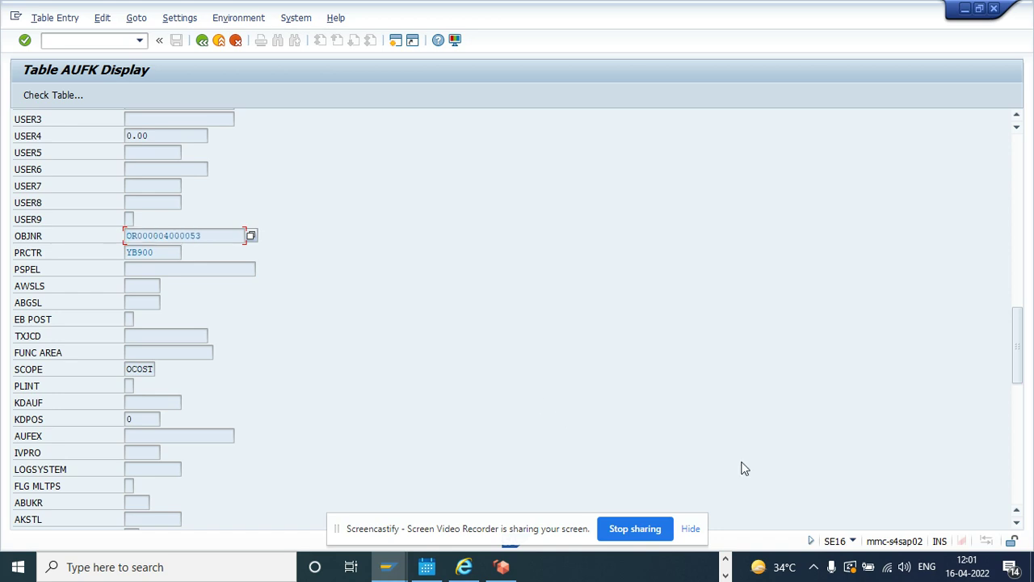
Switch to the Function Builder session and restart transaction SE37.
{"action": "left_click", "coordinate": [730, 565]}
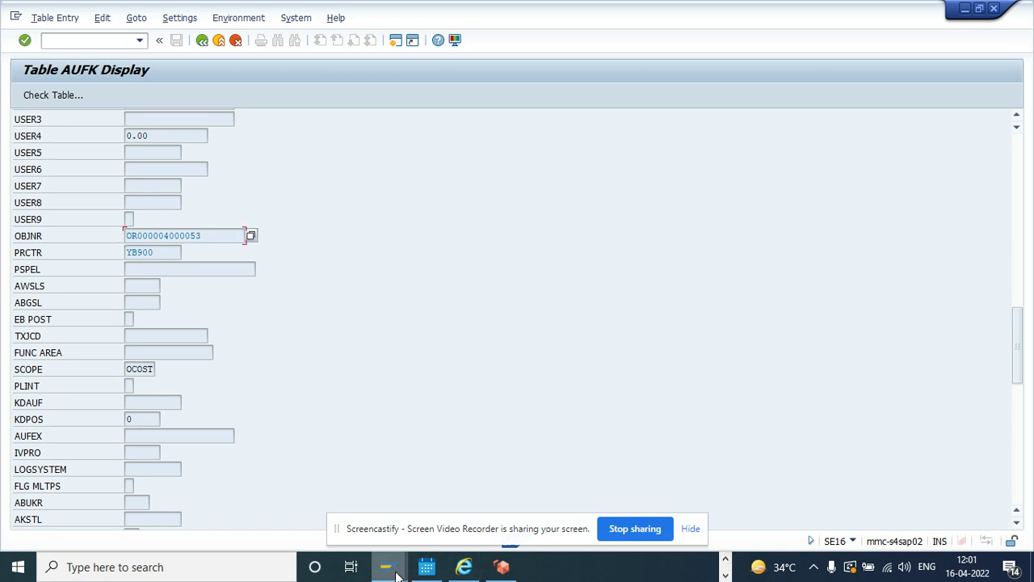
{"action": "mouse_move", "coordinate": [396, 571]}
{"action": "mouse_move", "coordinate": [362, 523]}
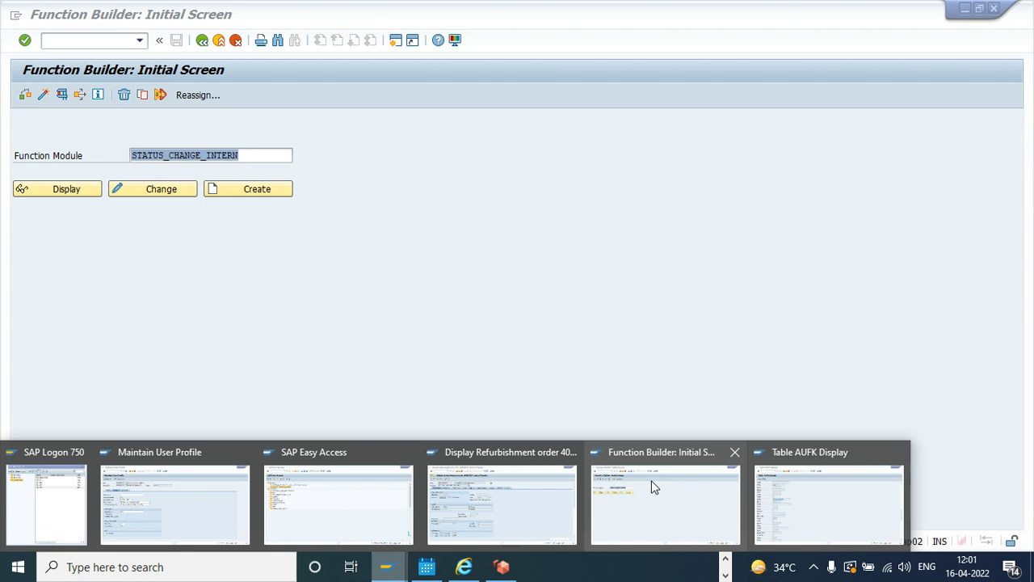
{"action": "left_click", "coordinate": [651, 484]}
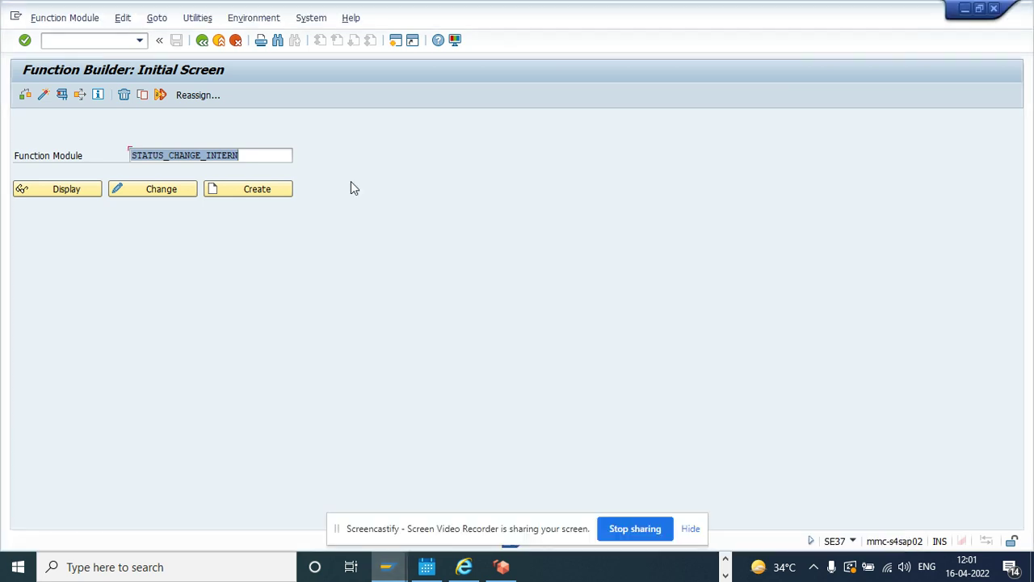
{"action": "left_click", "coordinate": [104, 41]}
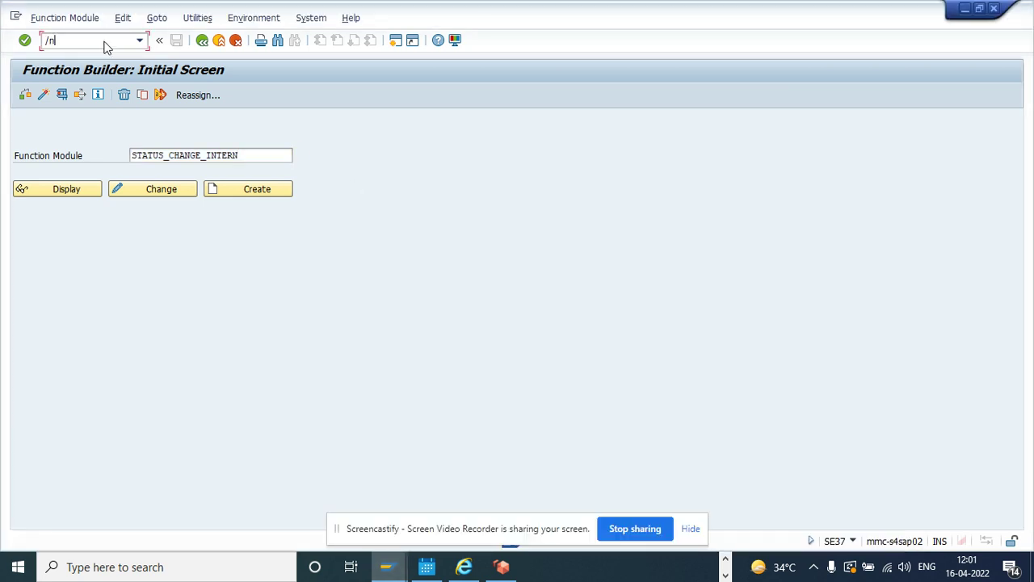
{"action": "key", "text": "Return"}
Start a test sequence containing the function modules STATUS_CHANGE_INTERN and BAPI_TRANSACTION_COMMIT, in that order.
{"action": "left_click", "coordinate": [48, 20]}
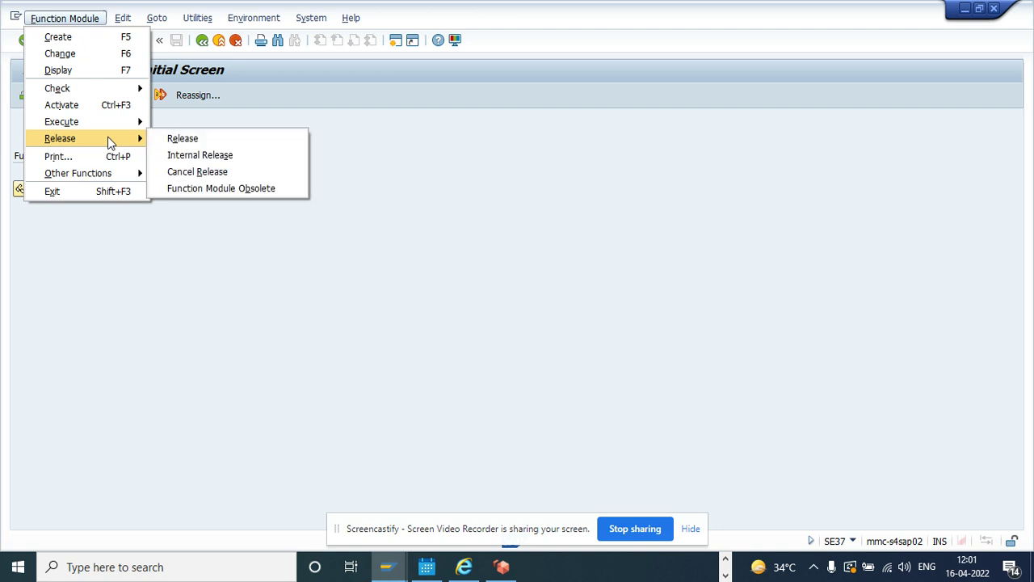
{"action": "mouse_move", "coordinate": [119, 123]}
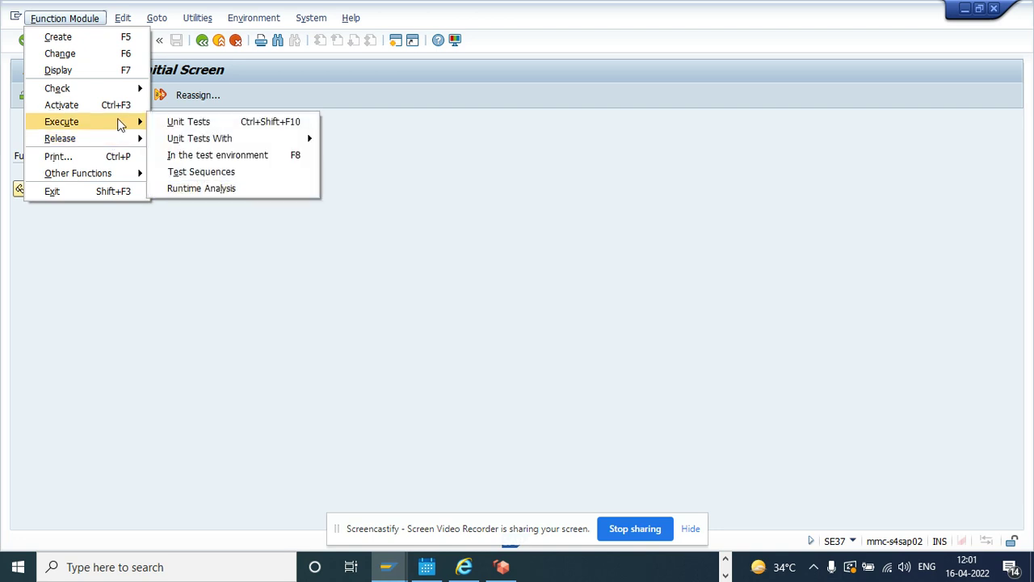
{"action": "left_click", "coordinate": [191, 170]}
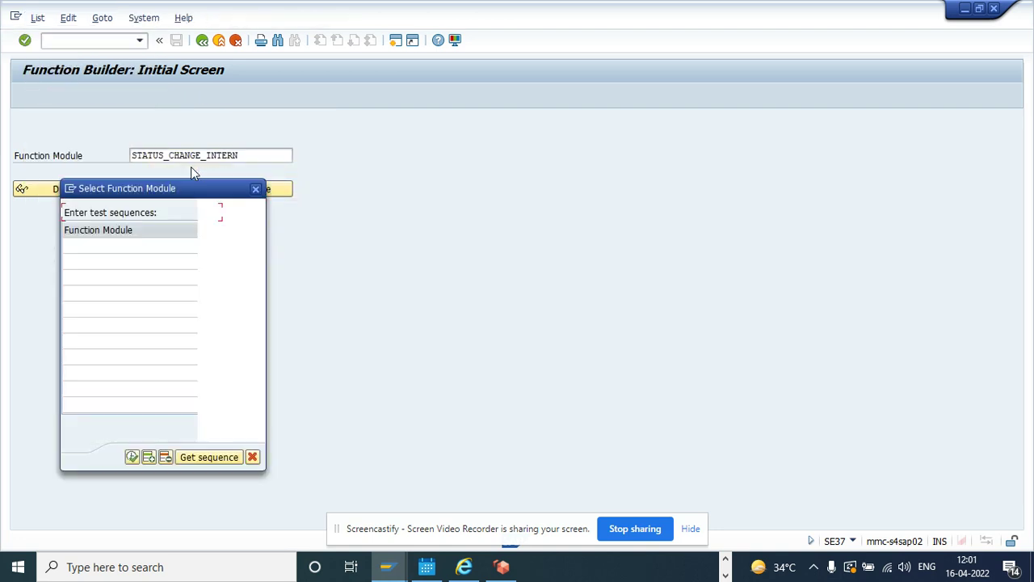
{"action": "left_click", "coordinate": [138, 246]}
{"action": "left_click", "coordinate": [138, 246]}
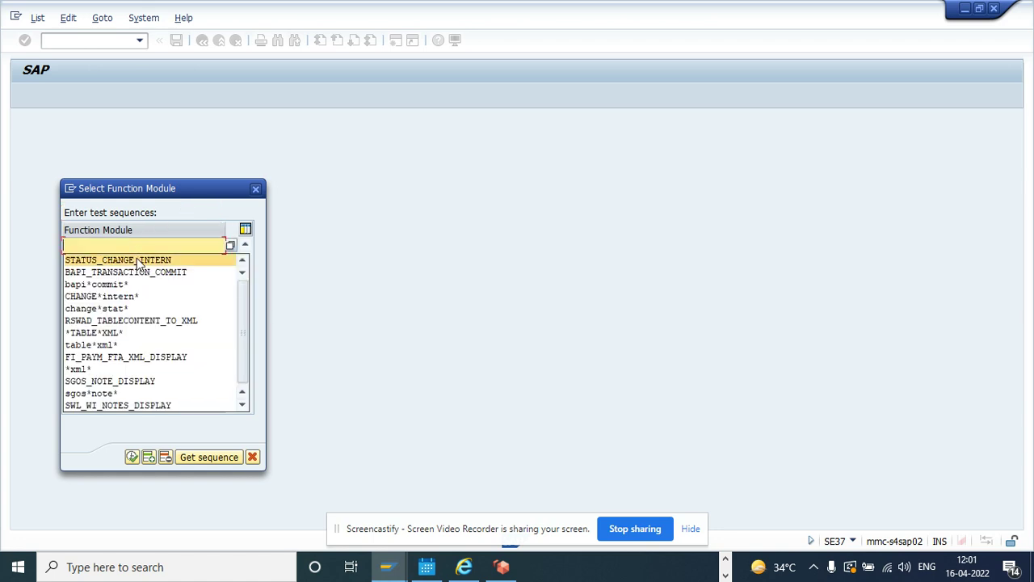
{"action": "left_click", "coordinate": [138, 260]}
{"action": "left_click", "coordinate": [138, 261]}
{"action": "left_click", "coordinate": [137, 262]}
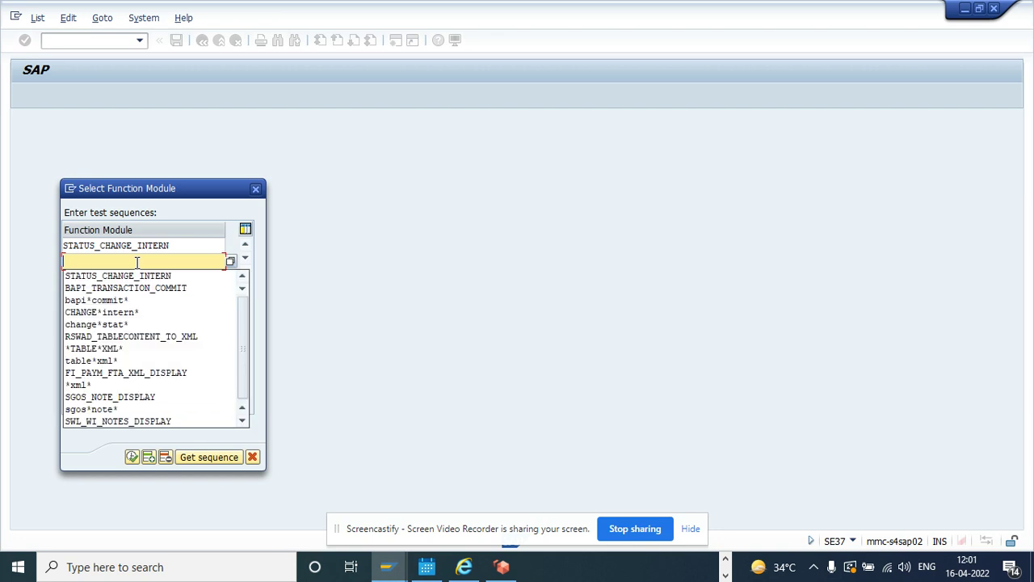
{"action": "left_click", "coordinate": [138, 288]}
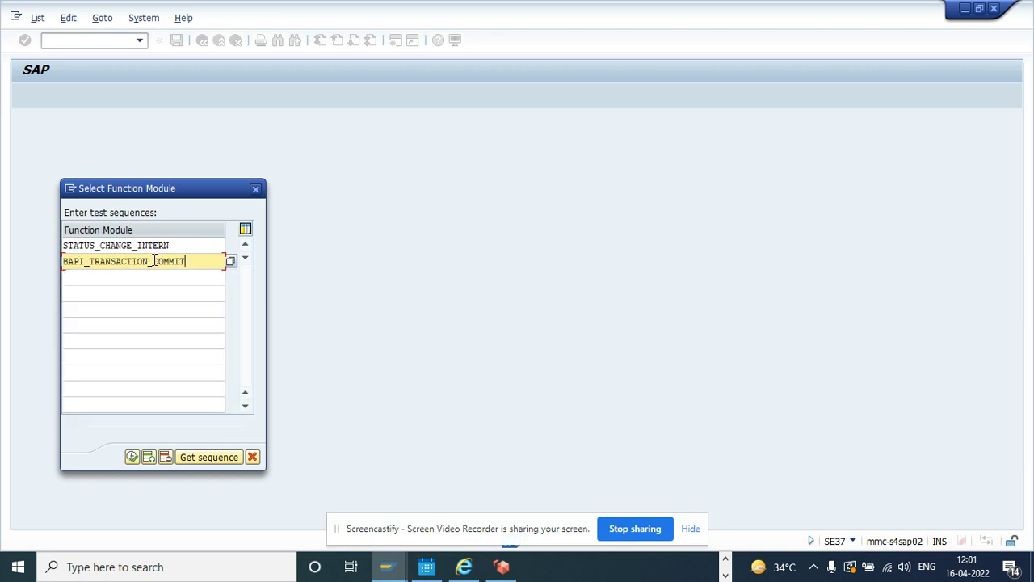
{"action": "left_click", "coordinate": [132, 457]}
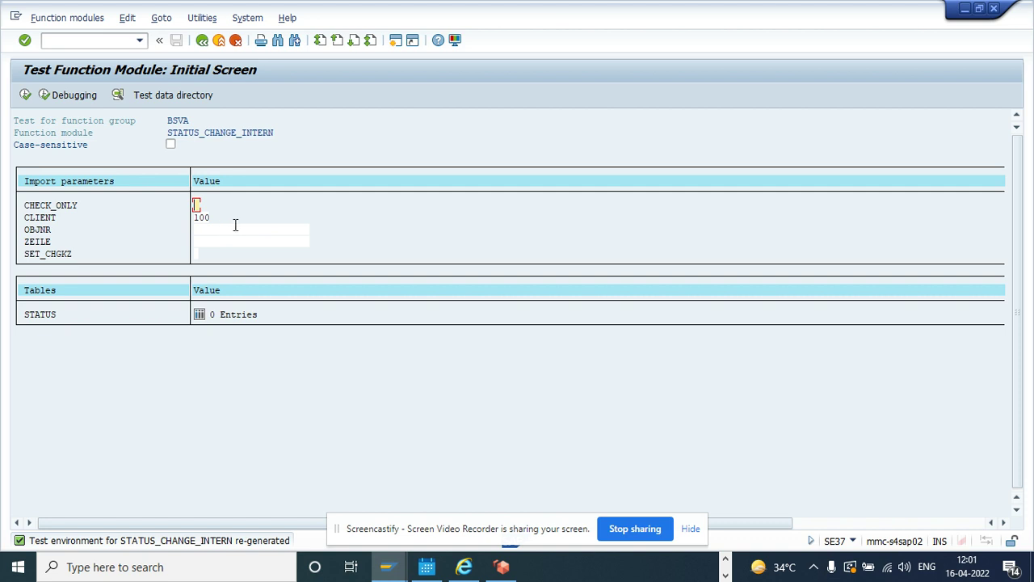
Fill OBJNR with the copied object number and add an entry with STAT I0045 to the STATUS table.
{"action": "left_click", "coordinate": [235, 232]}
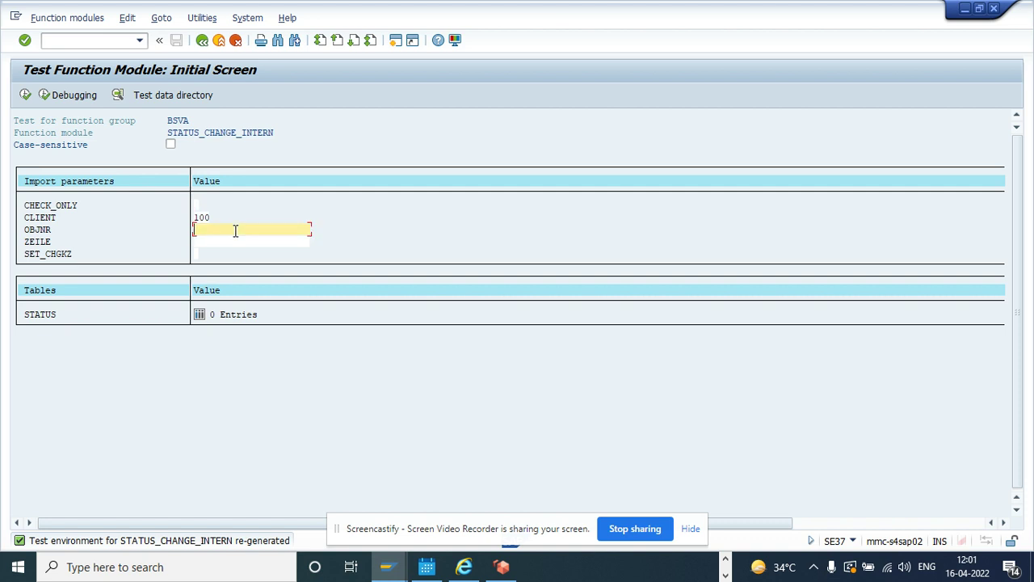
{"action": "key", "text": "ctrl+v"}
{"action": "left_click", "coordinate": [200, 316]}
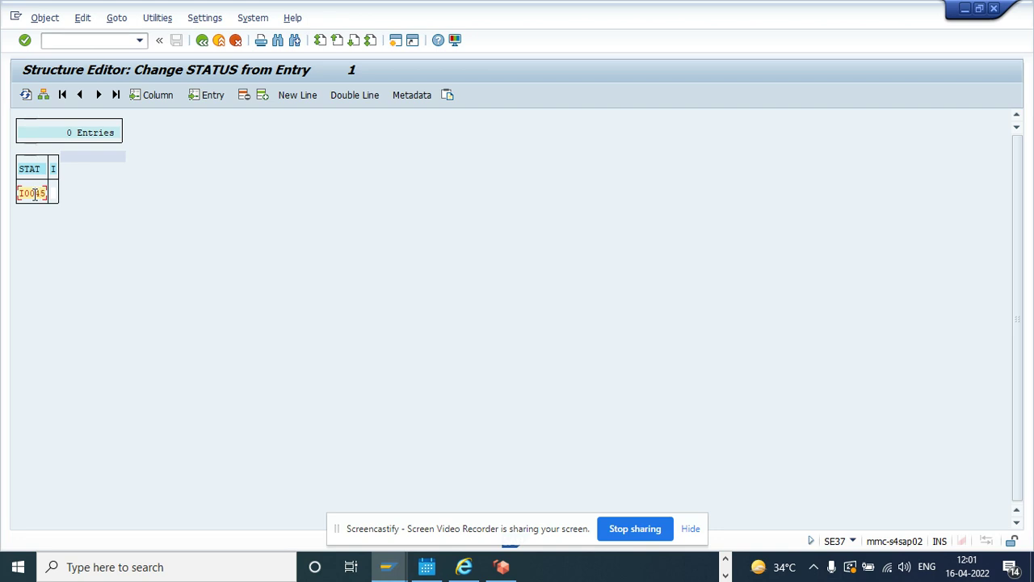
{"action": "left_click", "coordinate": [204, 46]}
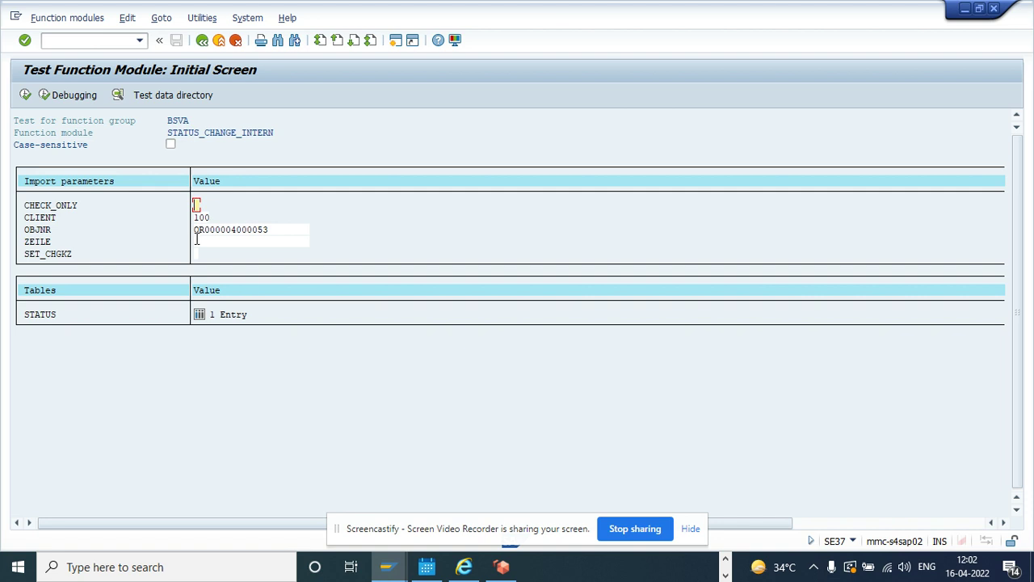
Execute STATUS_CHANGE_INTERN with the entered parameters and leave its result screen.
{"action": "left_click", "coordinate": [27, 96]}
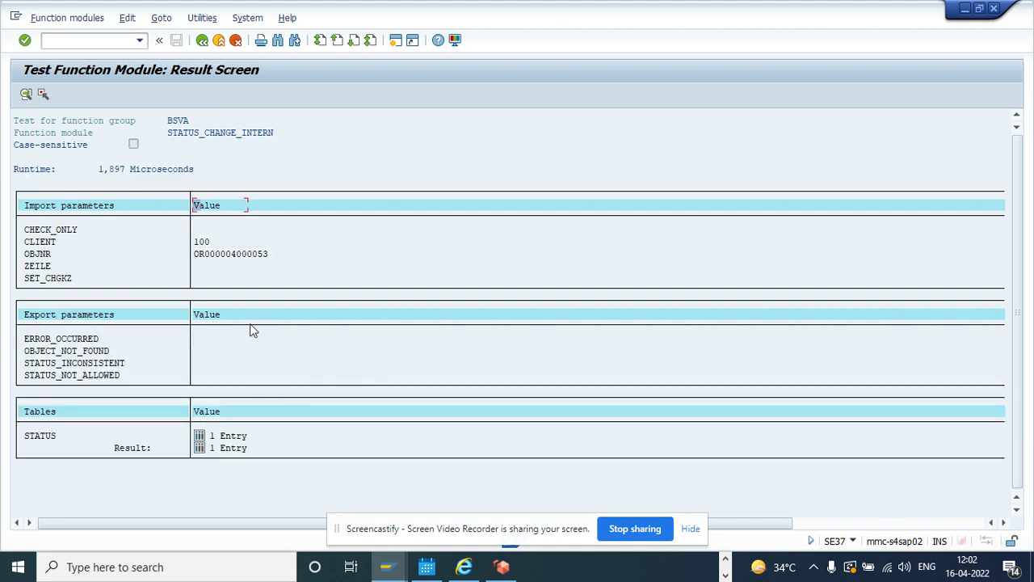
{"action": "left_click", "coordinate": [202, 40]}
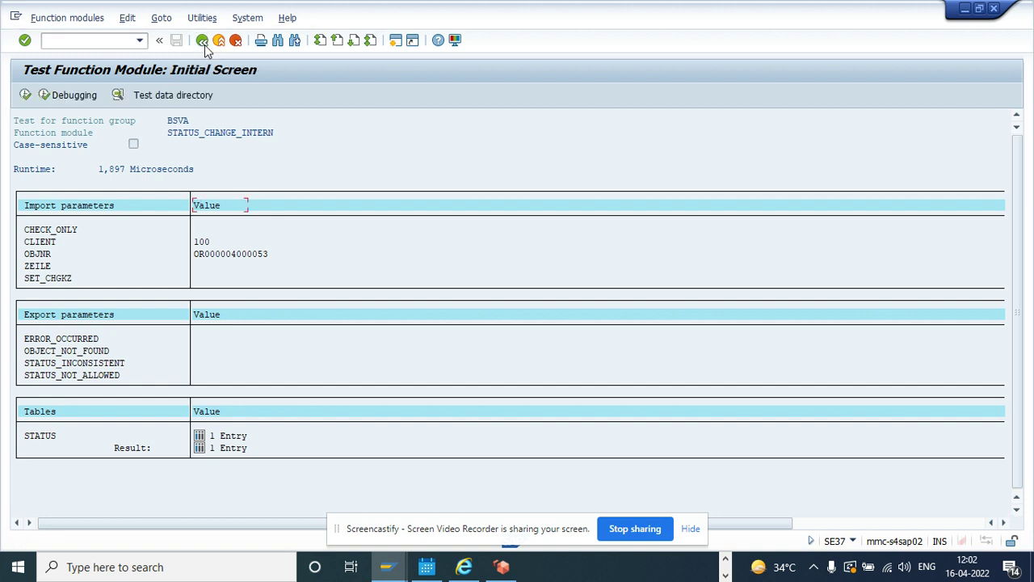
Execute BAPI_TRANSACTION_COMMIT, and reload the refurbishment order in the IW33 session to check its system status.
{"action": "left_click", "coordinate": [27, 95]}
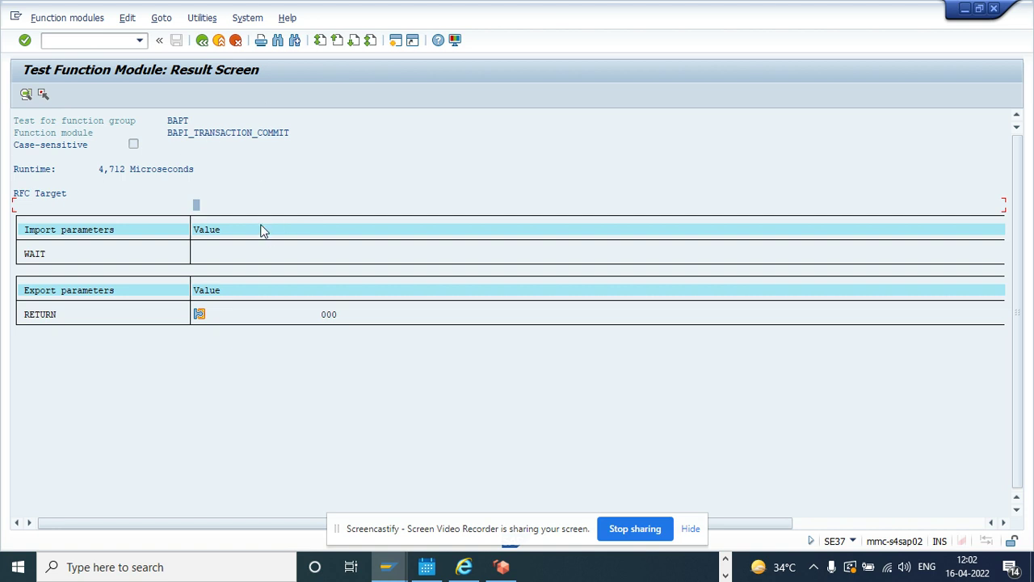
{"action": "key", "text": "alt+Tab"}
{"action": "key", "text": "alt+Tab"}
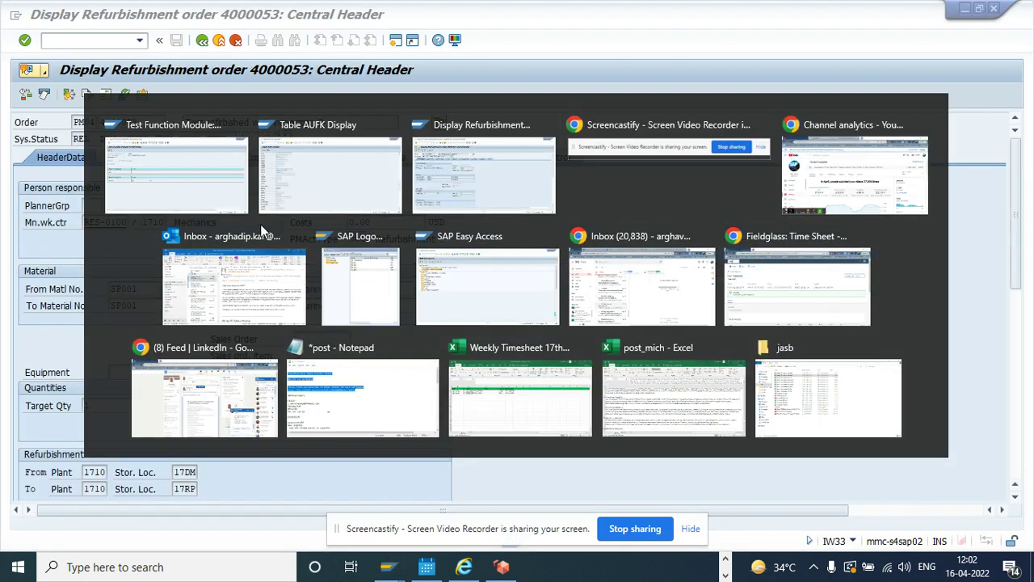
{"action": "left_click", "coordinate": [202, 39]}
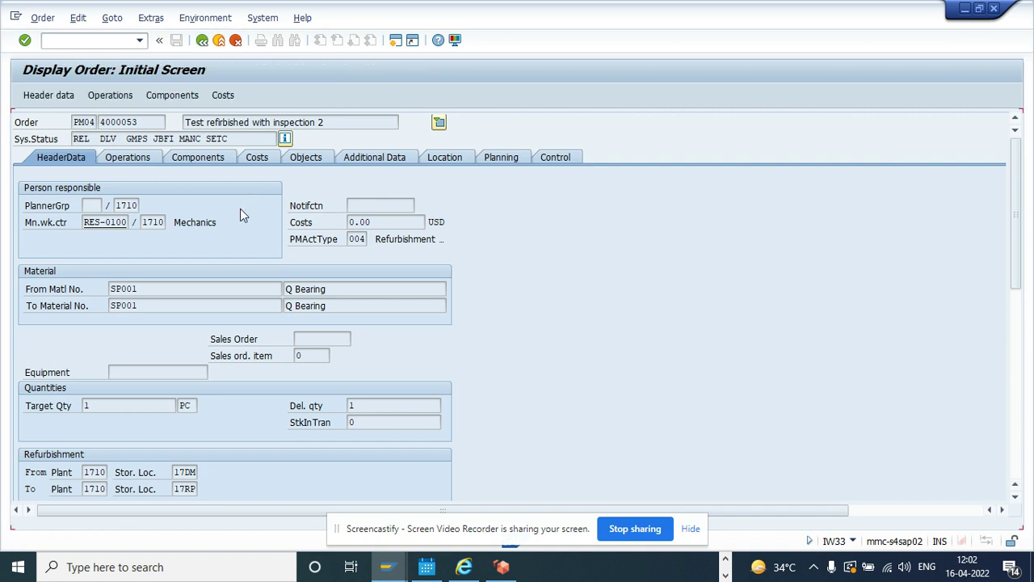
{"action": "key", "text": "Return"}
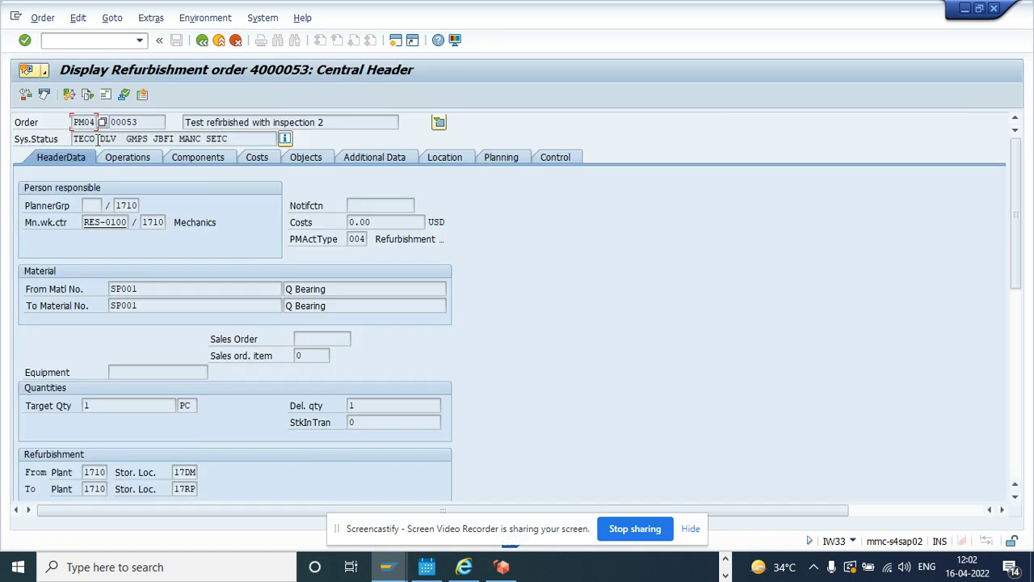
{"action": "left_click", "coordinate": [84, 139]}
Return to the Function Builder session, leave the commit result and save the test sequence with the comment test13.
{"action": "key", "text": "alt+Tab"}
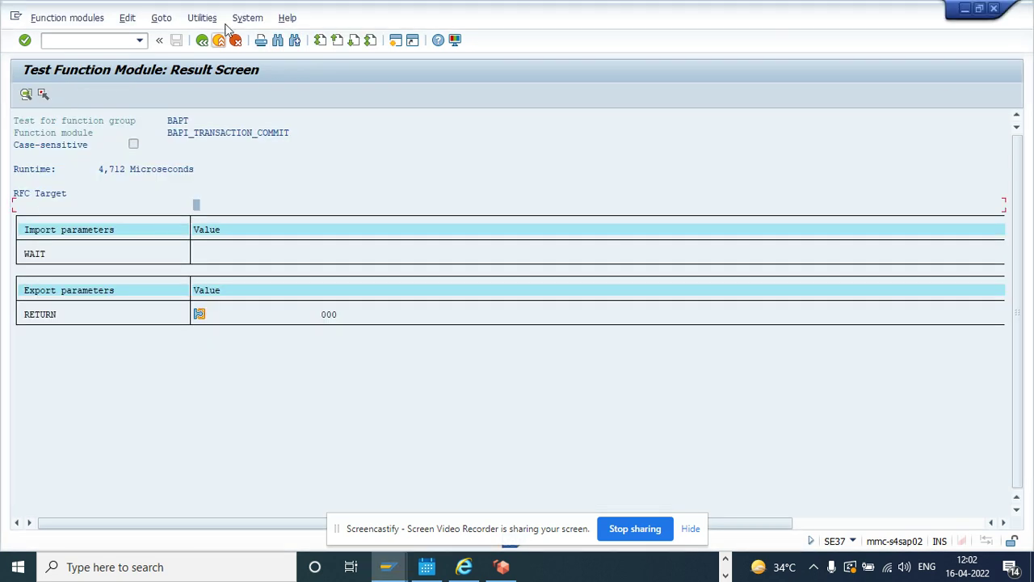
{"action": "left_click", "coordinate": [203, 41]}
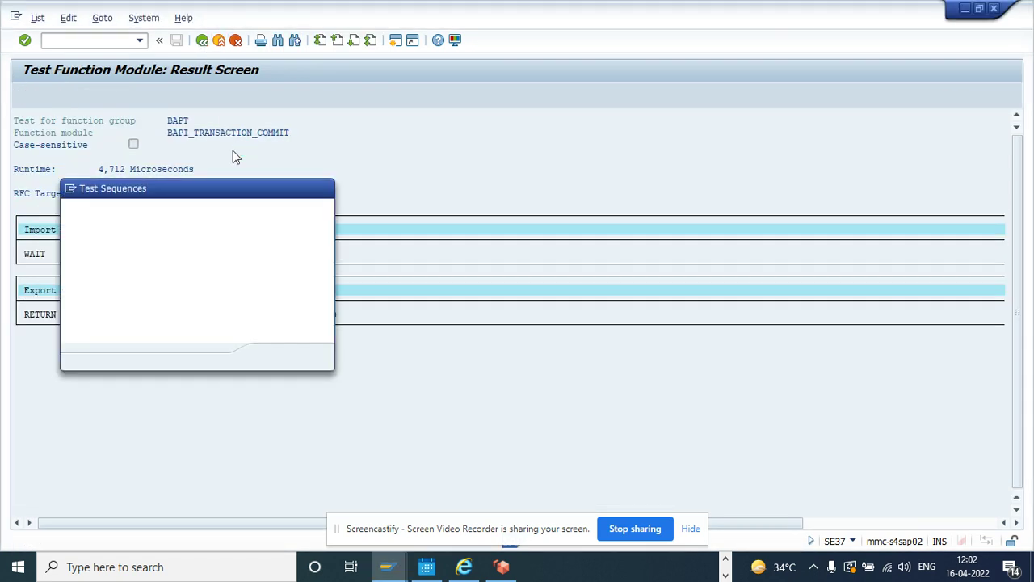
{"action": "left_click", "coordinate": [247, 296]}
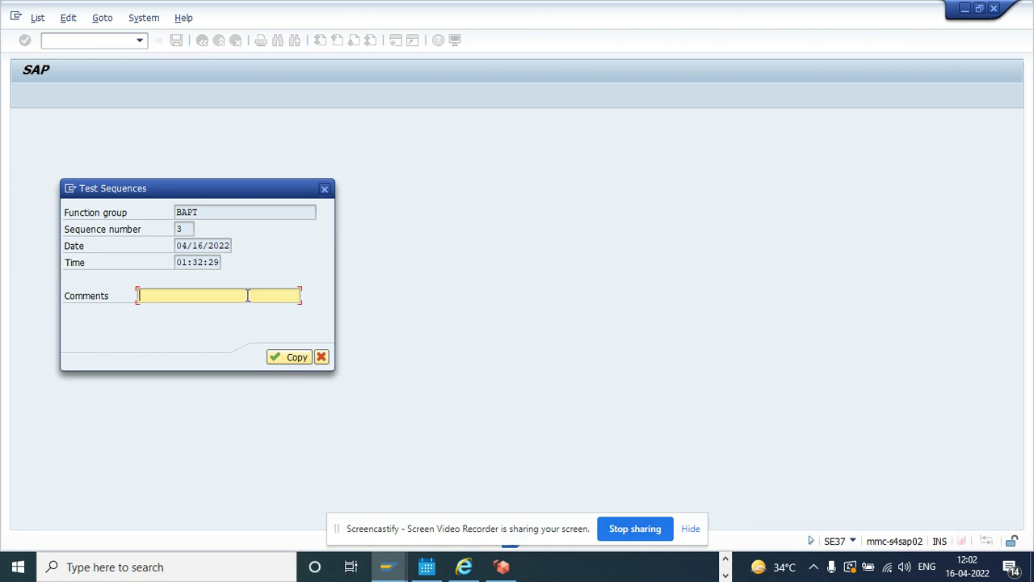
{"action": "type", "text": "test13"}
{"action": "left_click", "coordinate": [295, 359]}
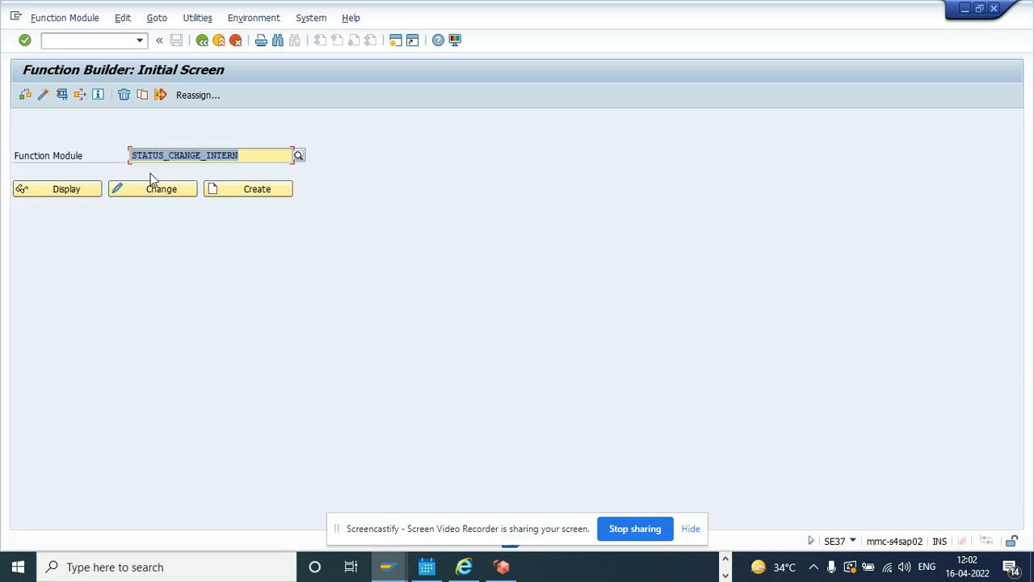
Start another test sequence with STATUS_CHANGE_INTERN followed by BAPI_TRANSACTION_COMMIT.
{"action": "left_click", "coordinate": [65, 22]}
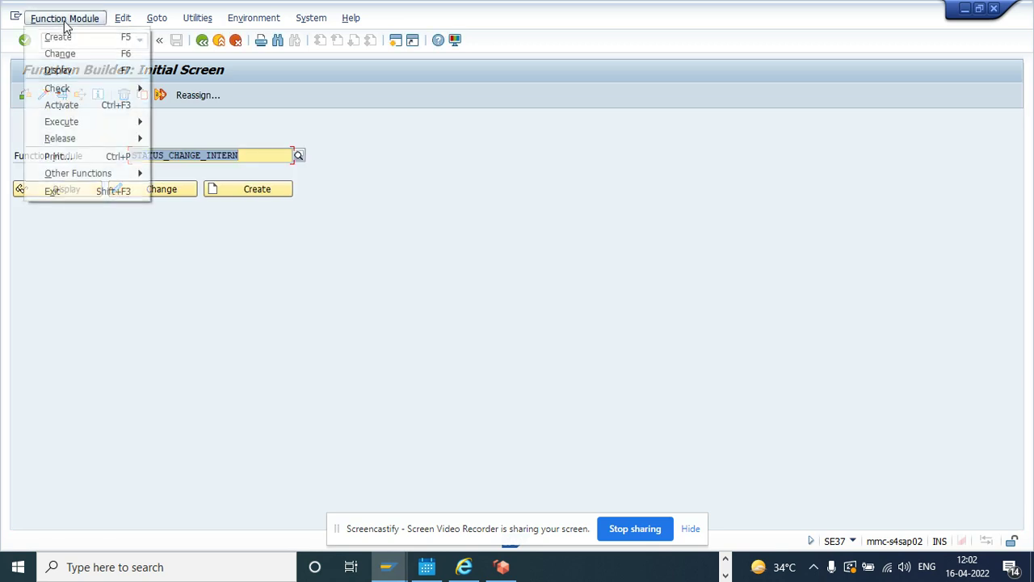
{"action": "mouse_move", "coordinate": [93, 126]}
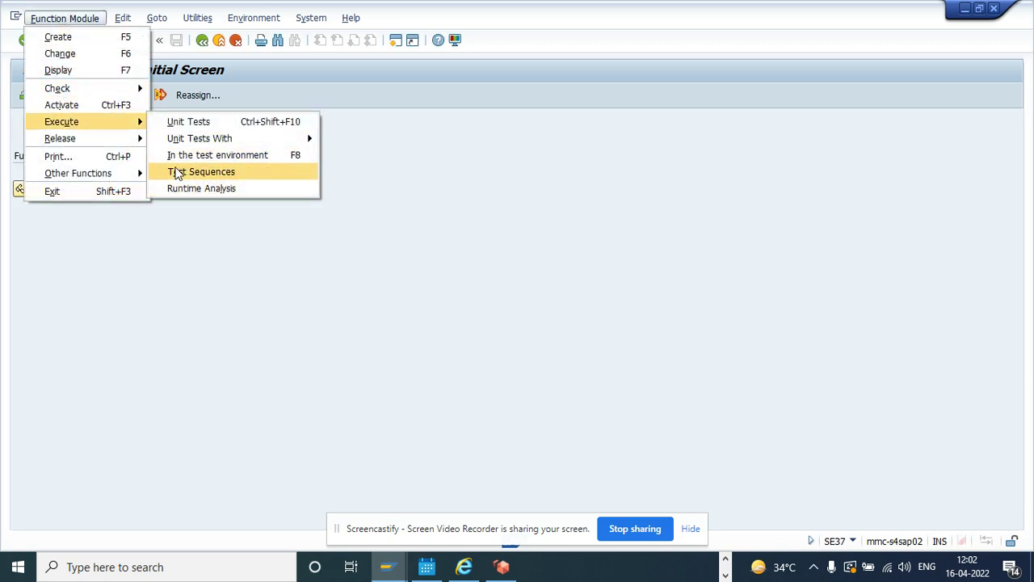
{"action": "left_click", "coordinate": [178, 172]}
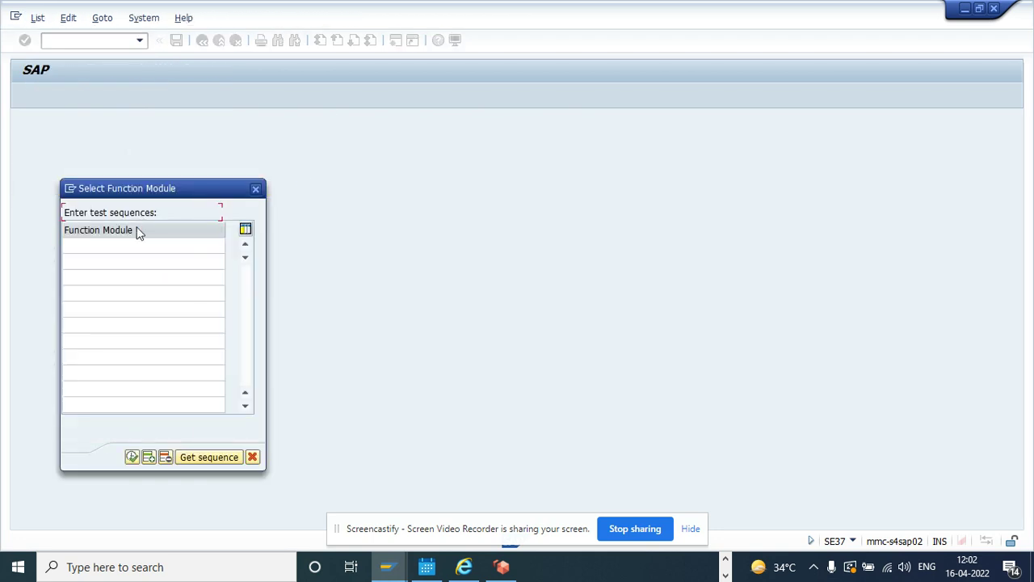
{"action": "left_click", "coordinate": [132, 244]}
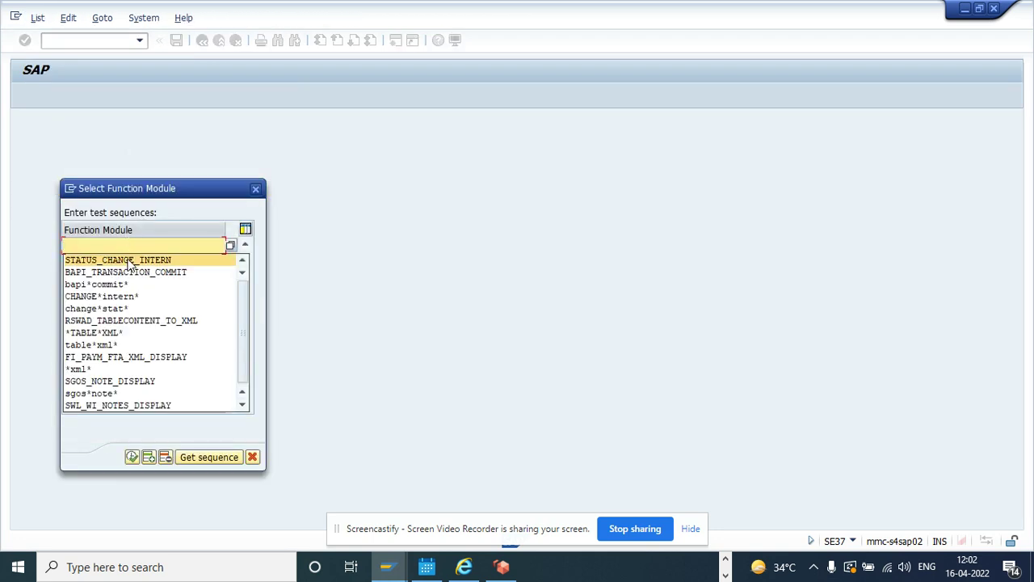
{"action": "left_click", "coordinate": [130, 261]}
{"action": "left_click", "coordinate": [128, 267]}
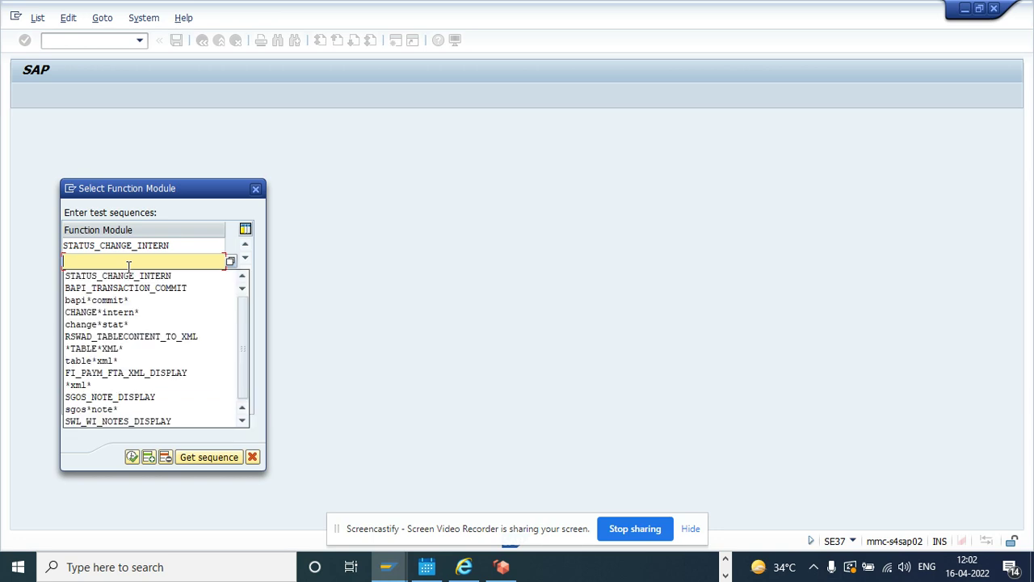
{"action": "left_click", "coordinate": [127, 289]}
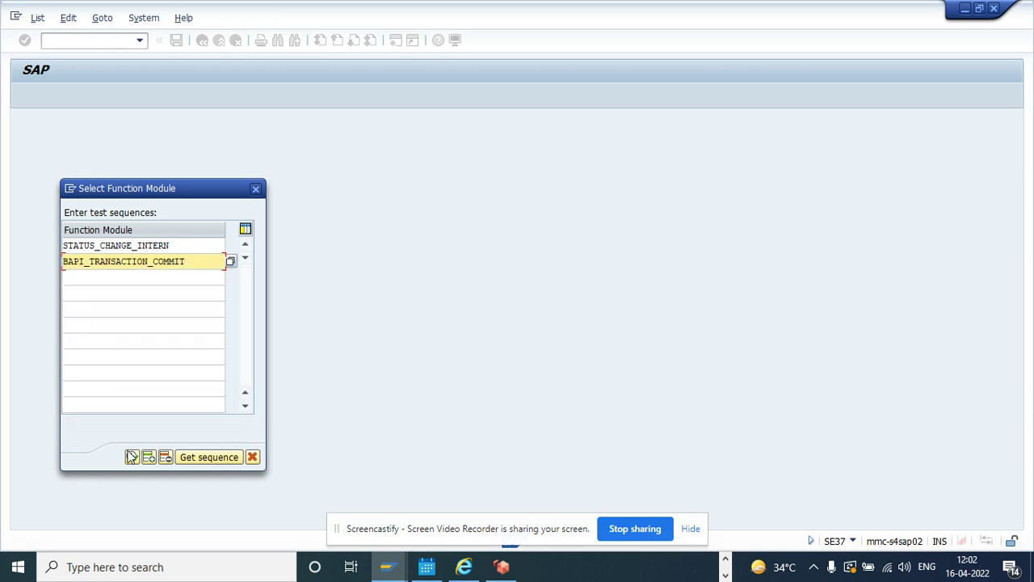
{"action": "left_click", "coordinate": [131, 457]}
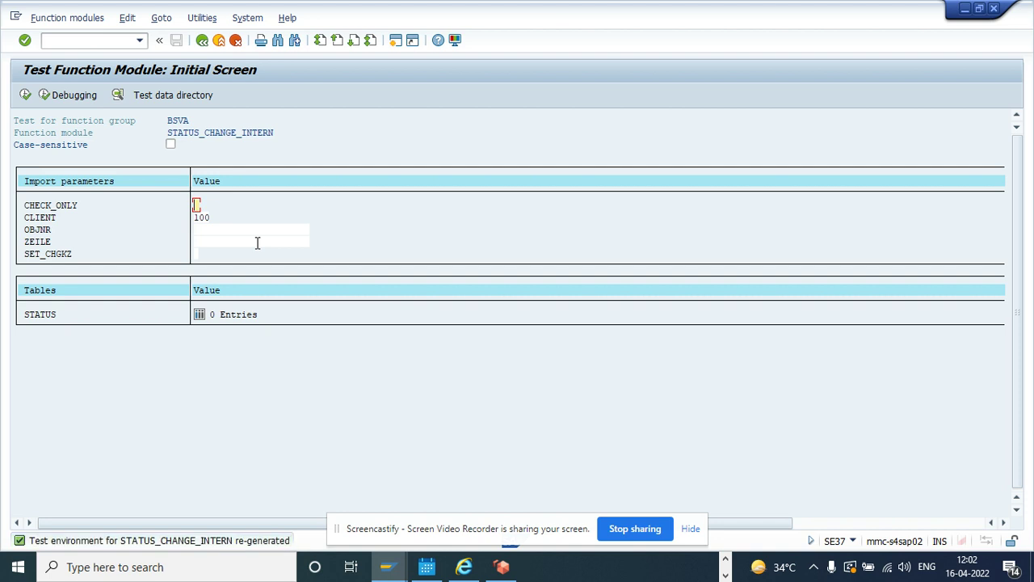
Run STATUS_CHANGE_INTERN with the copied object number in OBJNR and a STATUS entry for I0045 with its inactive flag set.
{"action": "left_click", "coordinate": [216, 229]}
{"action": "key", "text": "ctrl+v"}
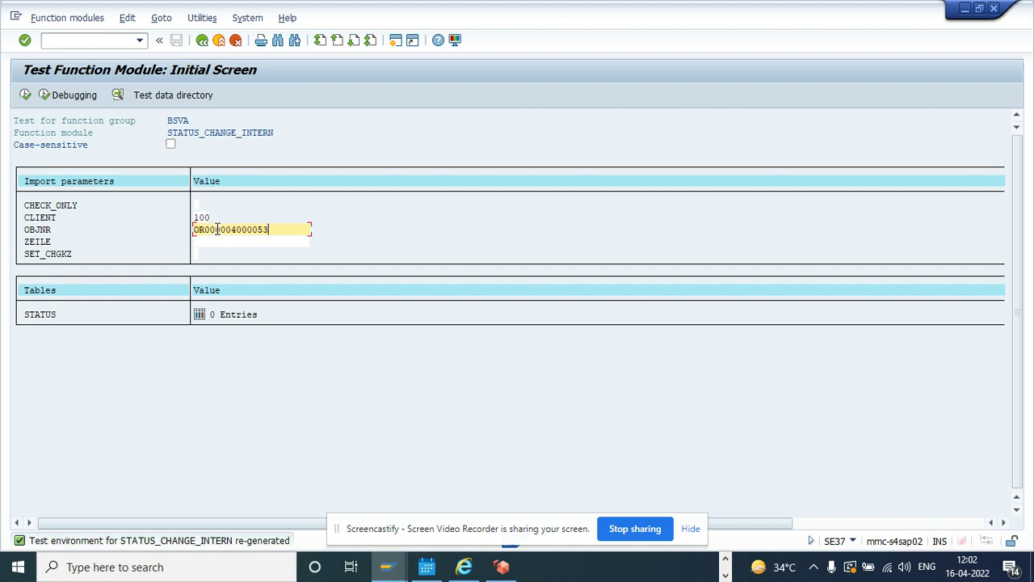
{"action": "left_click", "coordinate": [201, 315]}
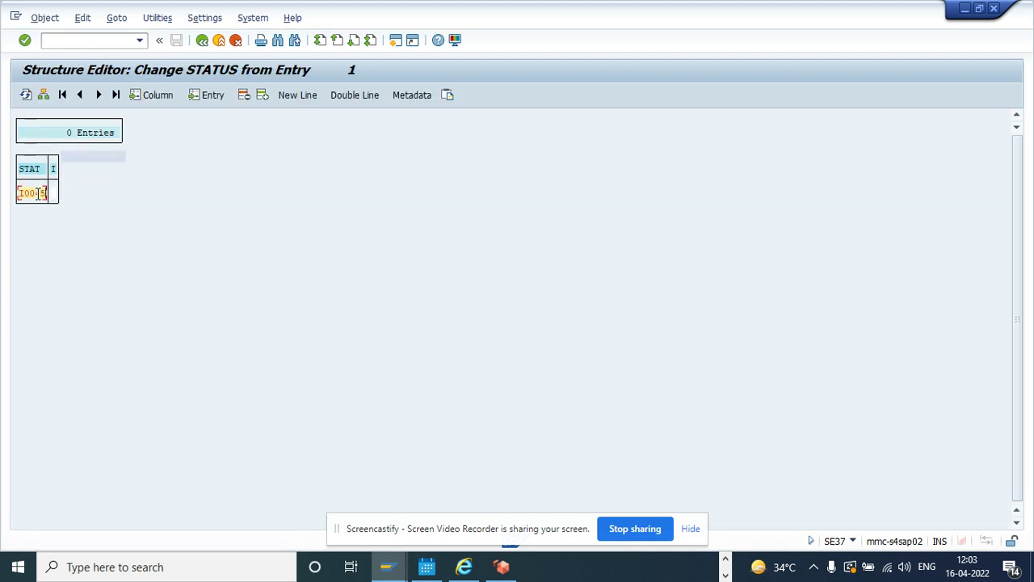
{"action": "key", "text": "Tab"}
{"action": "left_click", "coordinate": [204, 42]}
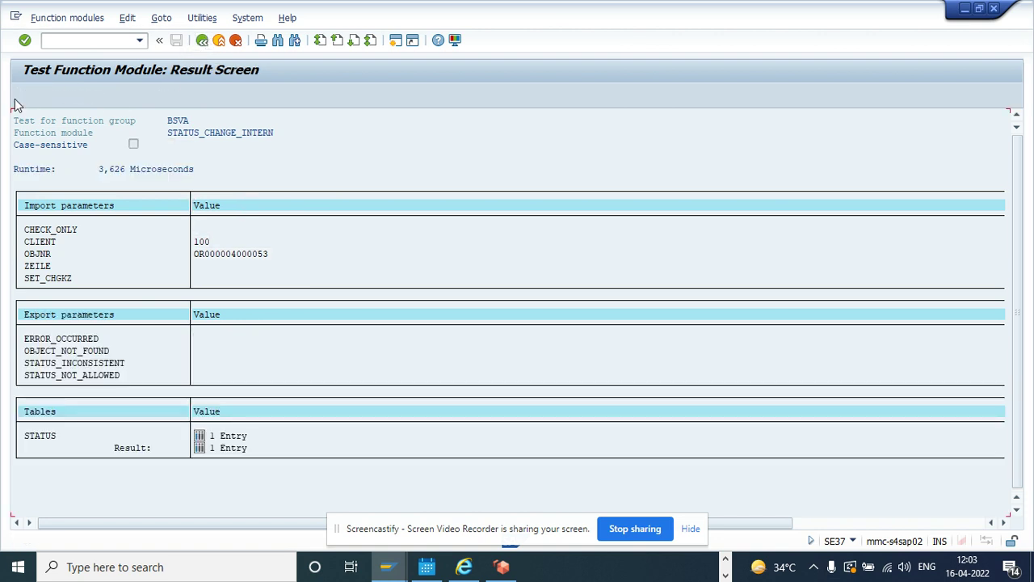
{"action": "key", "text": "F3"}
Execute BAPI_TRANSACTION_COMMIT and save the test sequence with the comment test1.
{"action": "left_click", "coordinate": [22, 96]}
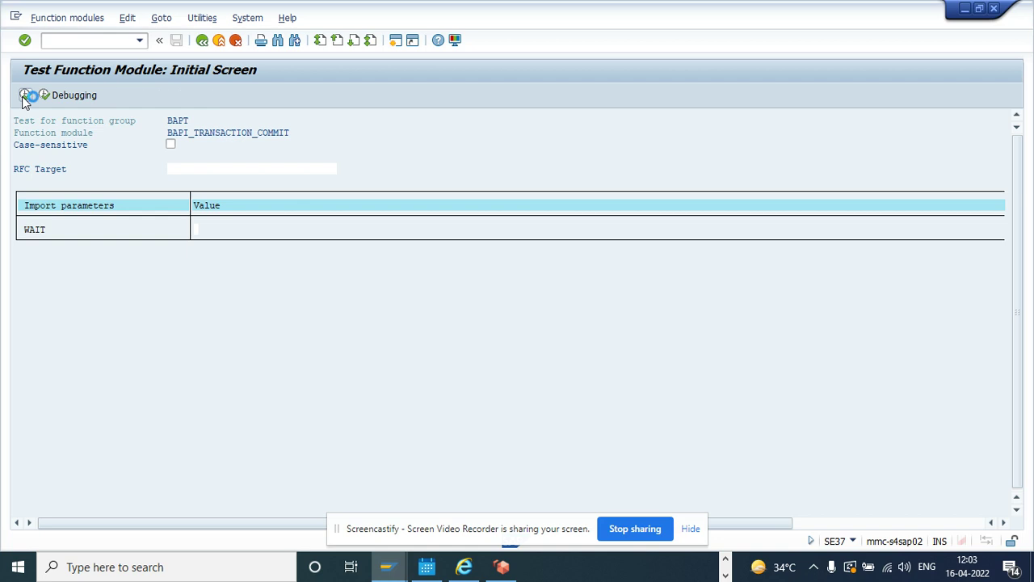
{"action": "left_click", "coordinate": [203, 40]}
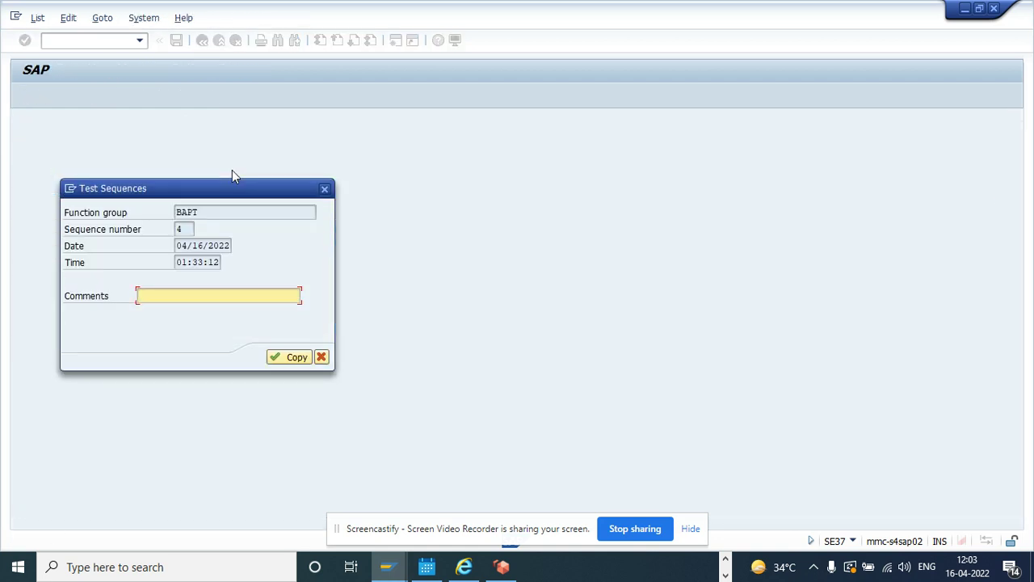
{"action": "type", "text": "test1"}
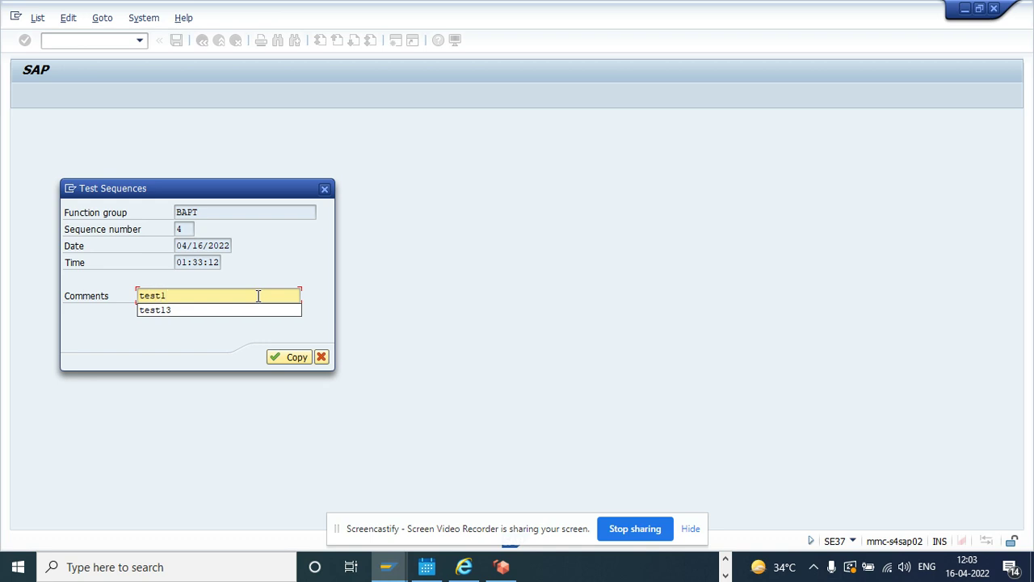
{"action": "key", "text": "Return"}
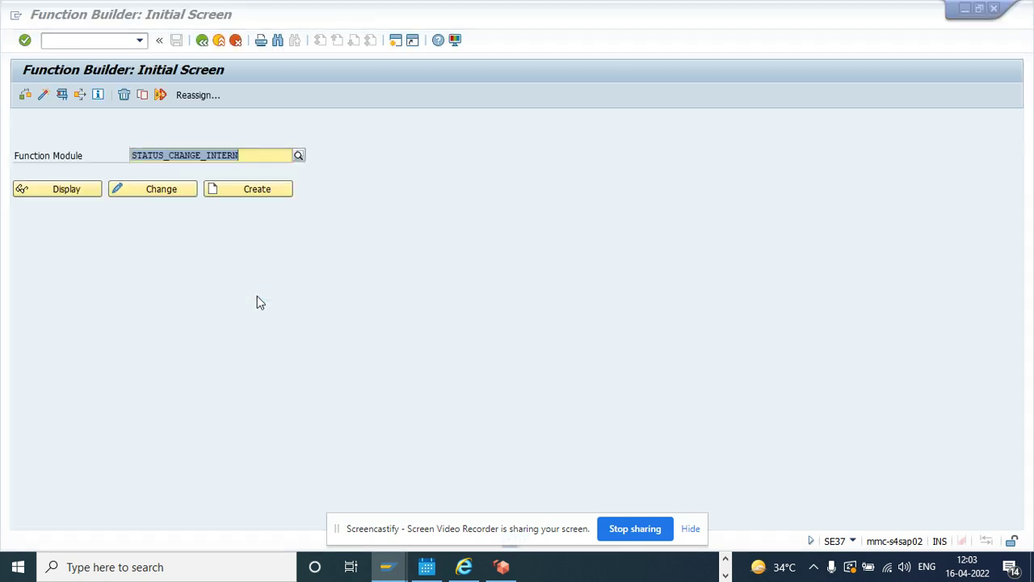
Switch back to the IW33 session and reopen the refurbishment order to examine its updated system status.
{"action": "key", "text": "alt+Tab"}
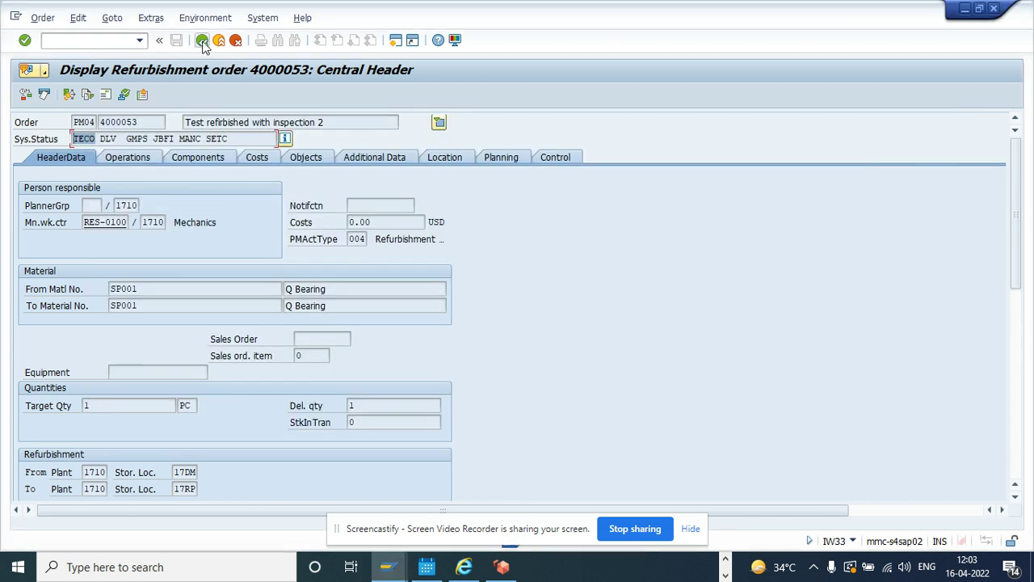
{"action": "left_click", "coordinate": [202, 41]}
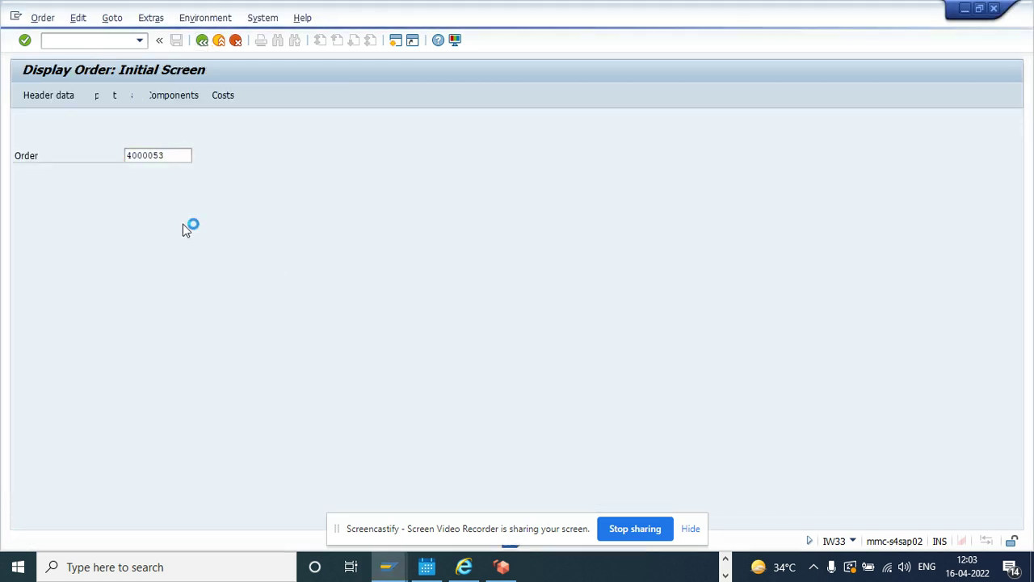
{"action": "key", "text": "Return"}
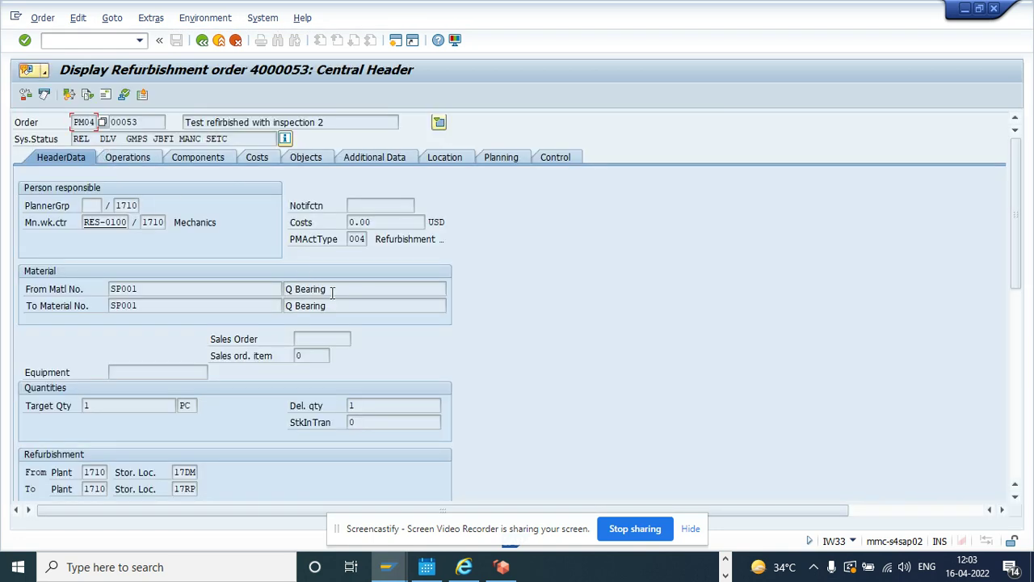